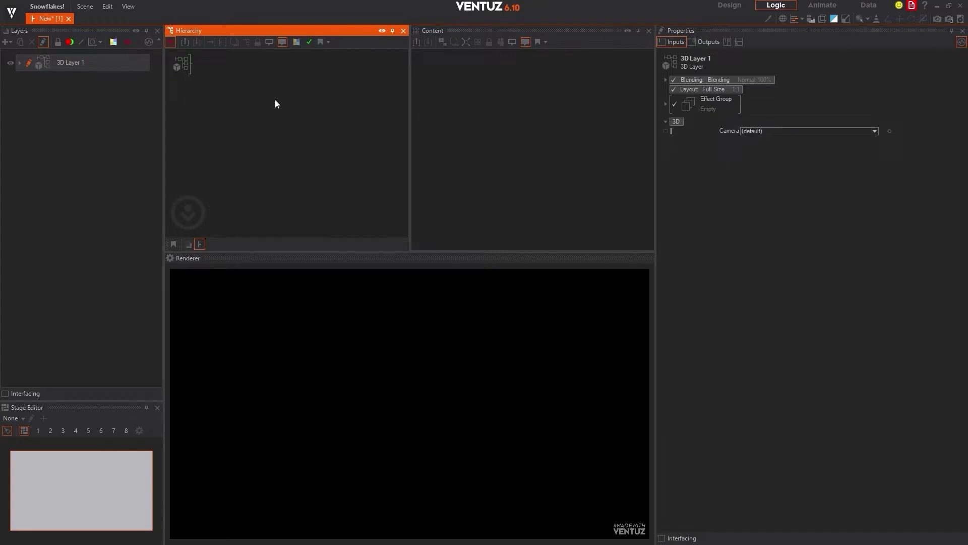
- Add an Axis node beside 3D Layer 1 in the hierarchy
double_click(225, 81)
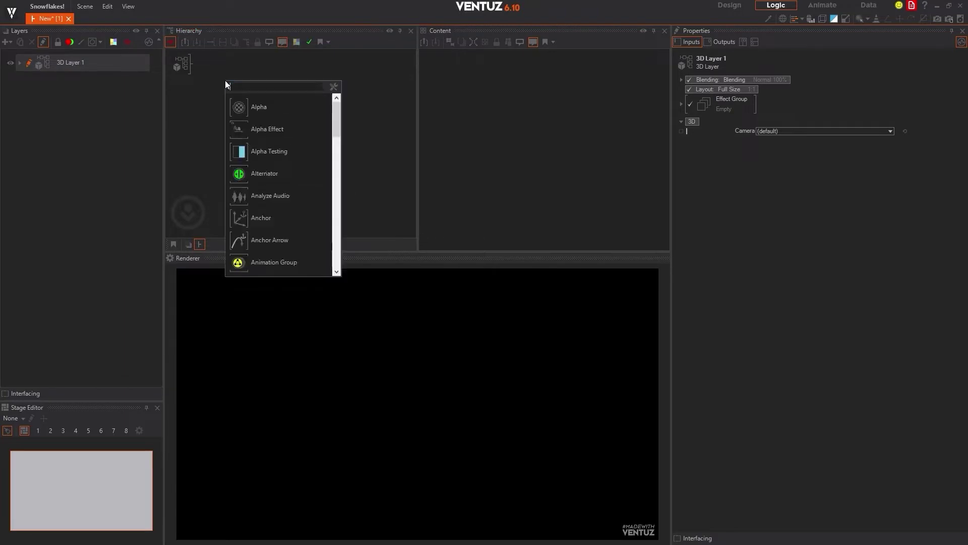
text(ax)
click(244, 110)
click(197, 75)
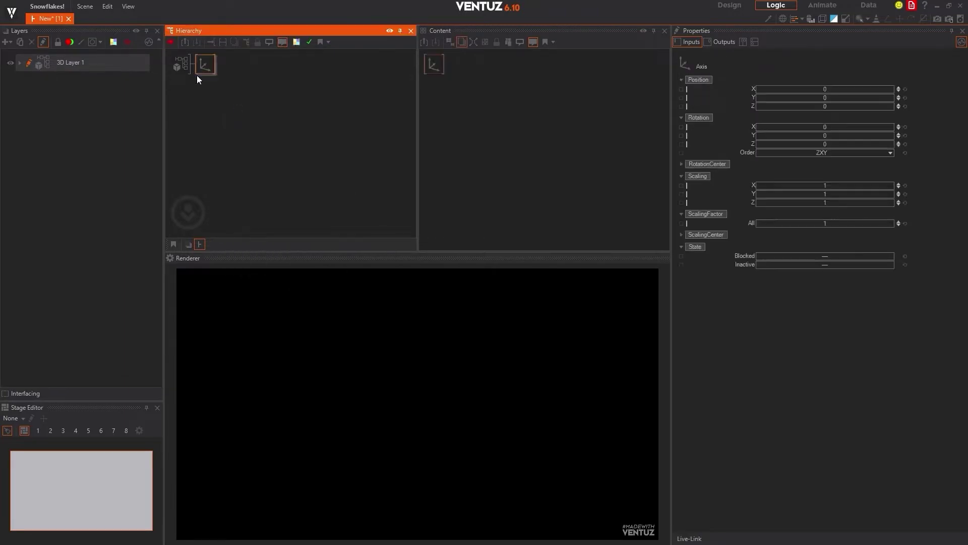
click(310, 108)
- Add a Particle System node after the Axis node and select it
double_click(307, 94)
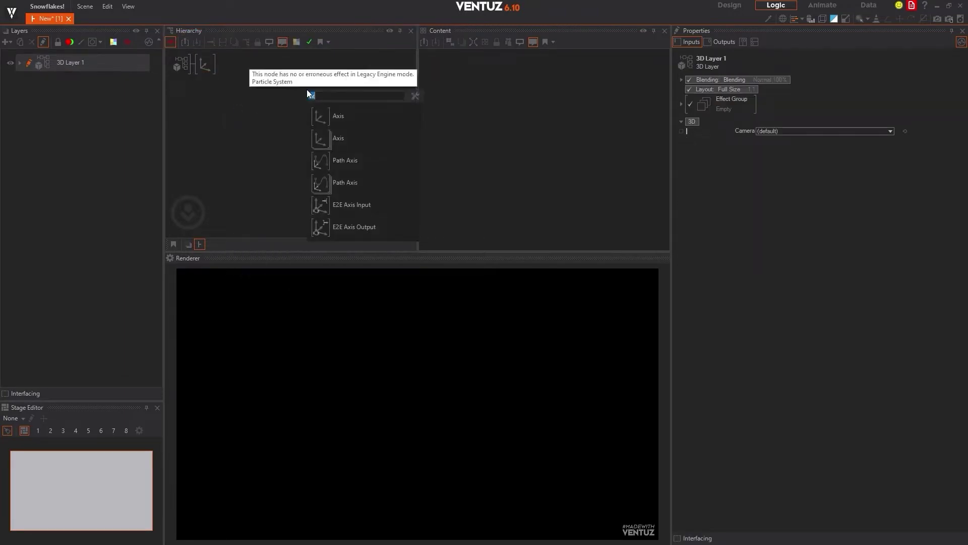
text(par)
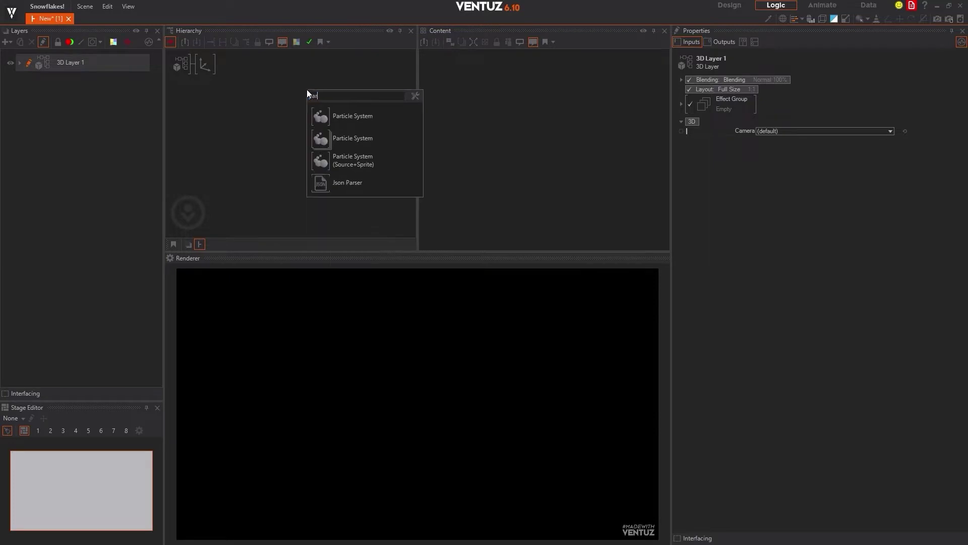
click(329, 123)
click(216, 61)
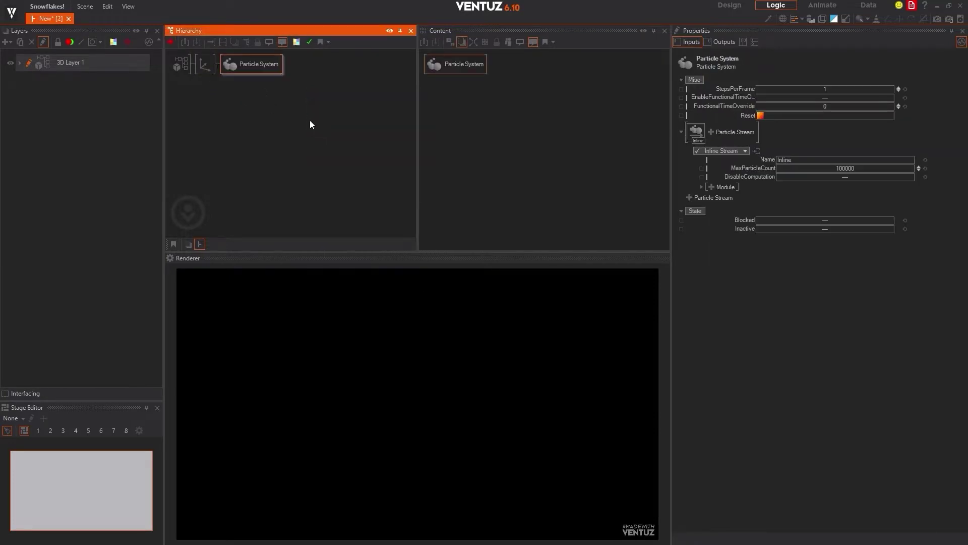
click(289, 106)
click(250, 62)
- Add a Source emitter and a Mesh renderer module to the particle stream
click(713, 187)
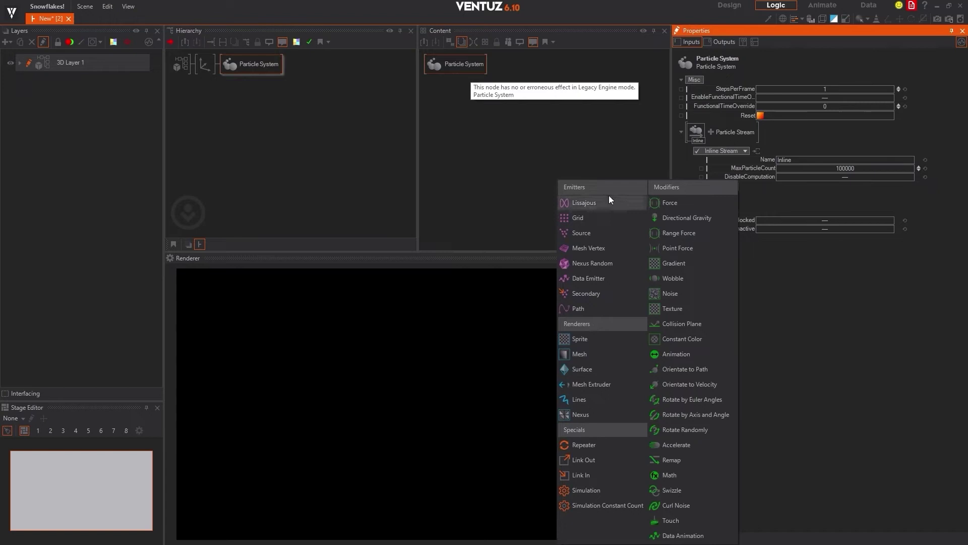
click(600, 231)
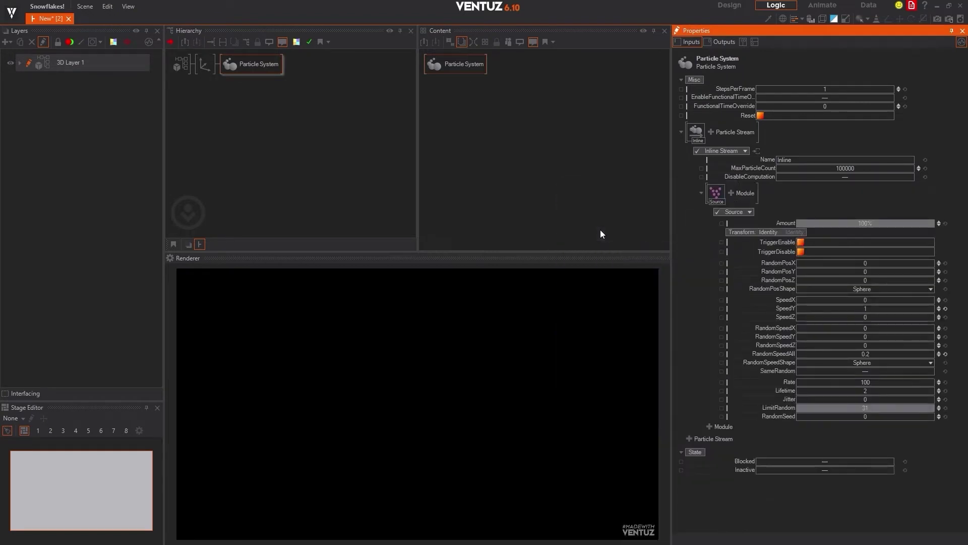
click(734, 194)
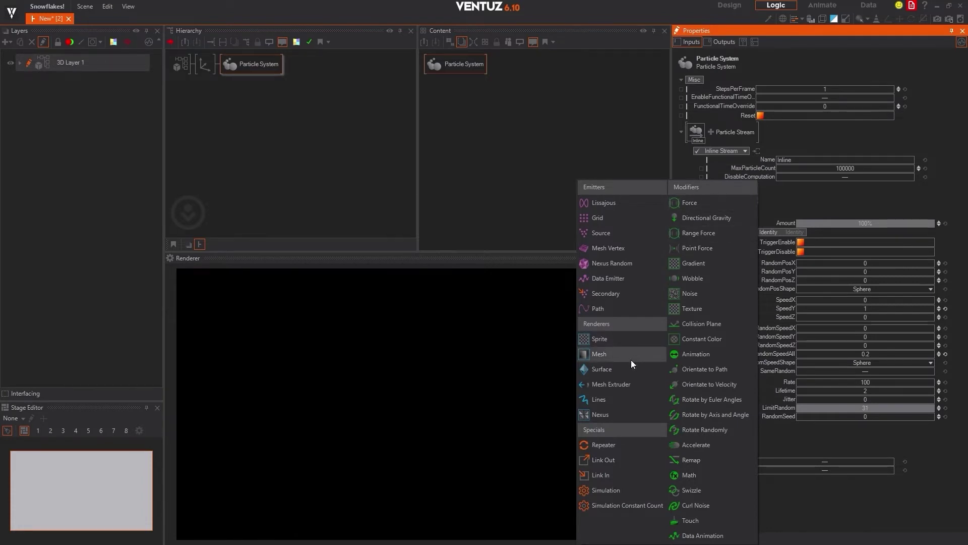
click(602, 354)
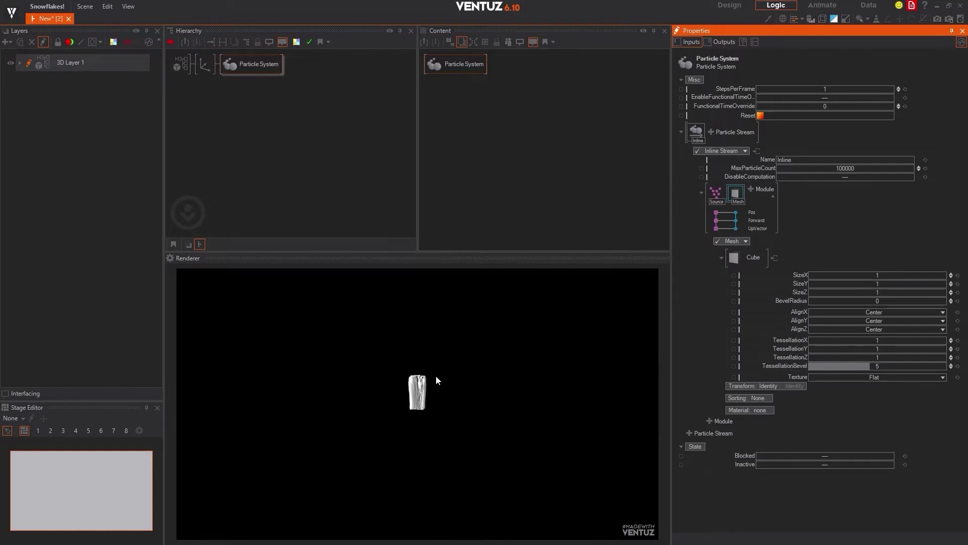
- Review the Source and Mesh module settings, ending on the Source emitter
click(714, 190)
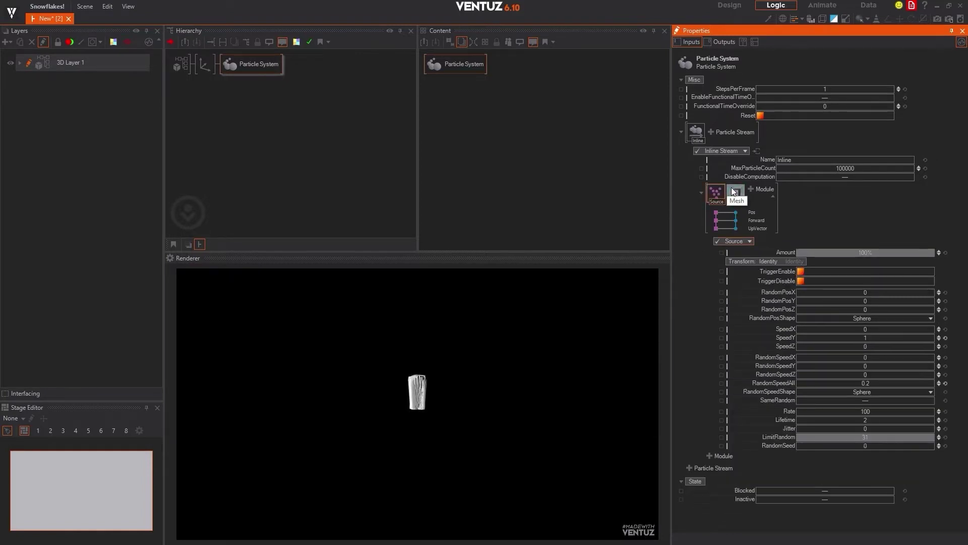
click(734, 189)
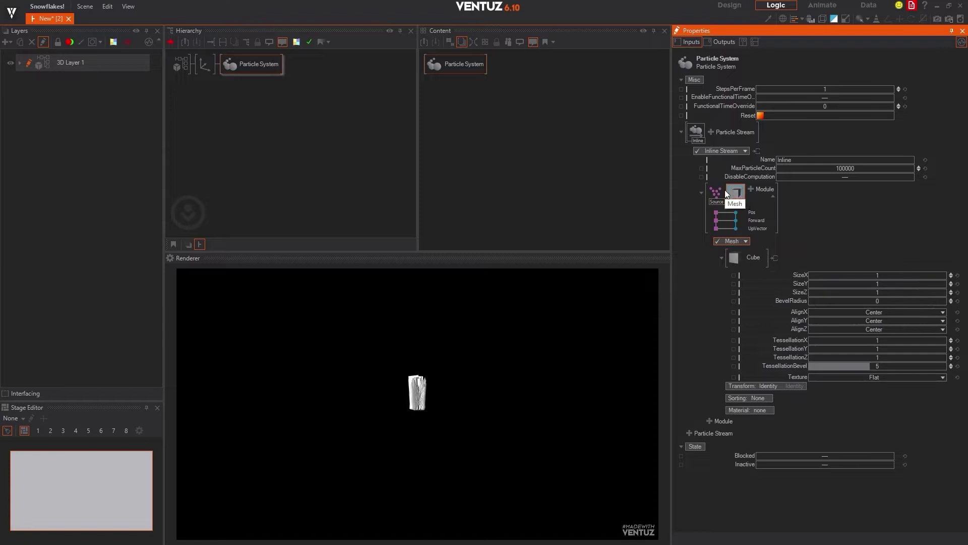
click(720, 193)
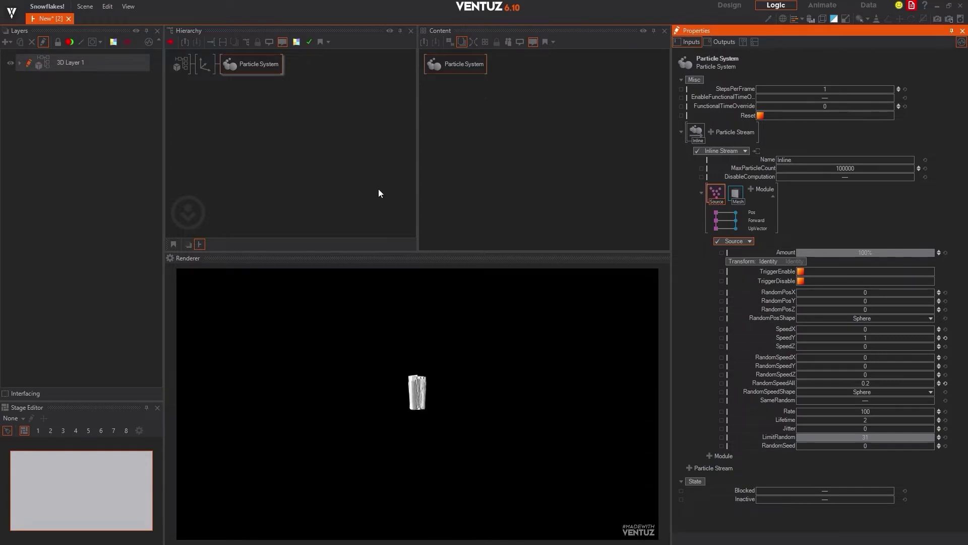
- Set the Source transform to Manual with PositionY 5.5 and ScaleAll 3
click(771, 259)
click(759, 280)
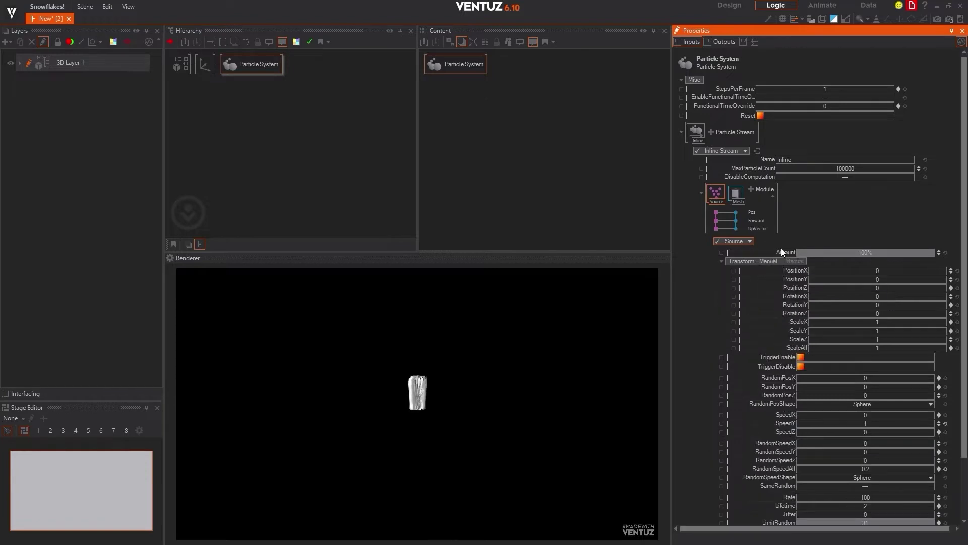
click(874, 280)
text(5.5)
key(Return)
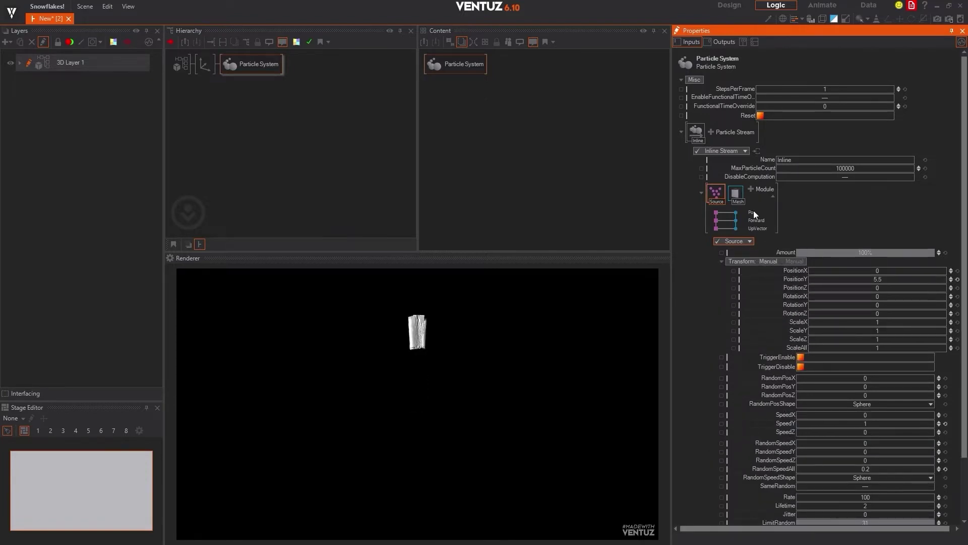
click(892, 348)
text(3)
key(Return)
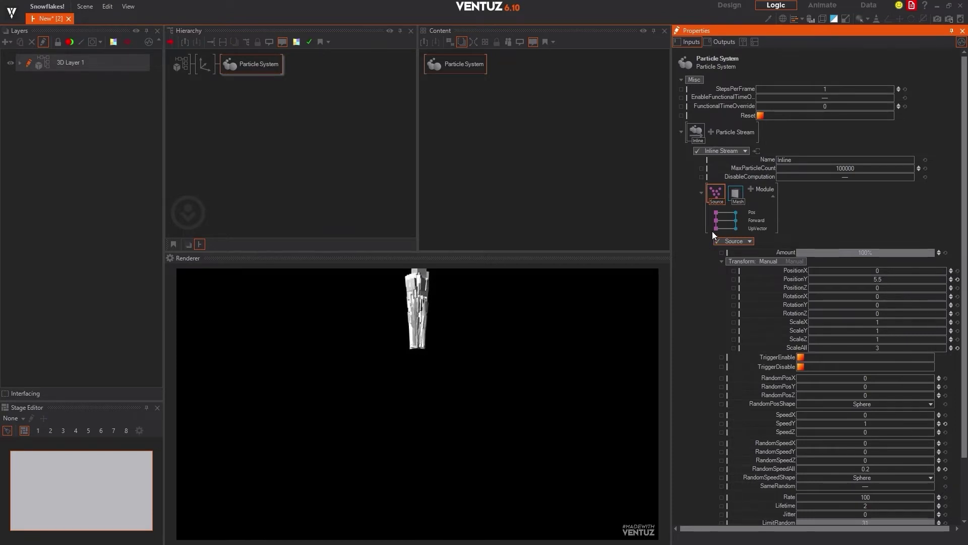
- Set RandomPosX to 20 to scatter particles across the top
scroll(840, 372, down, 3)
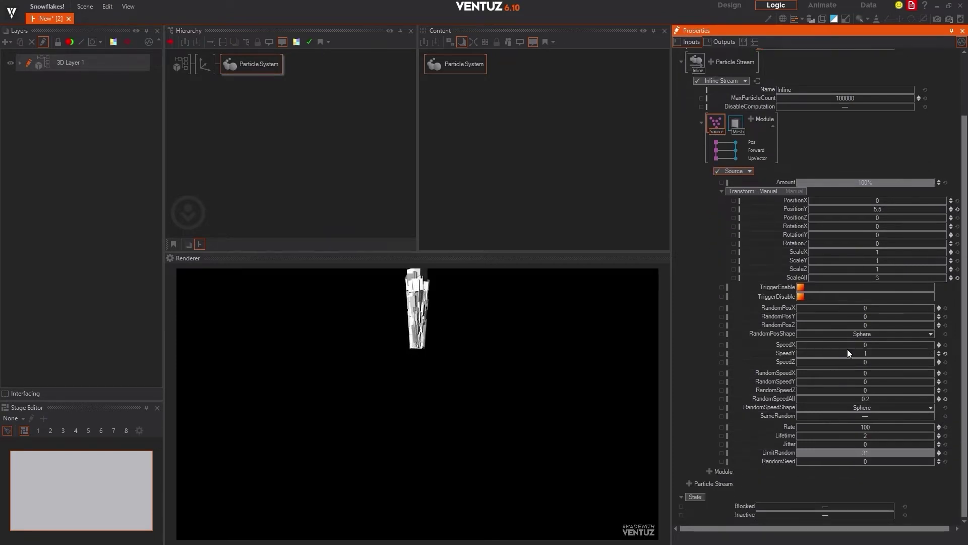
click(861, 308)
text(20)
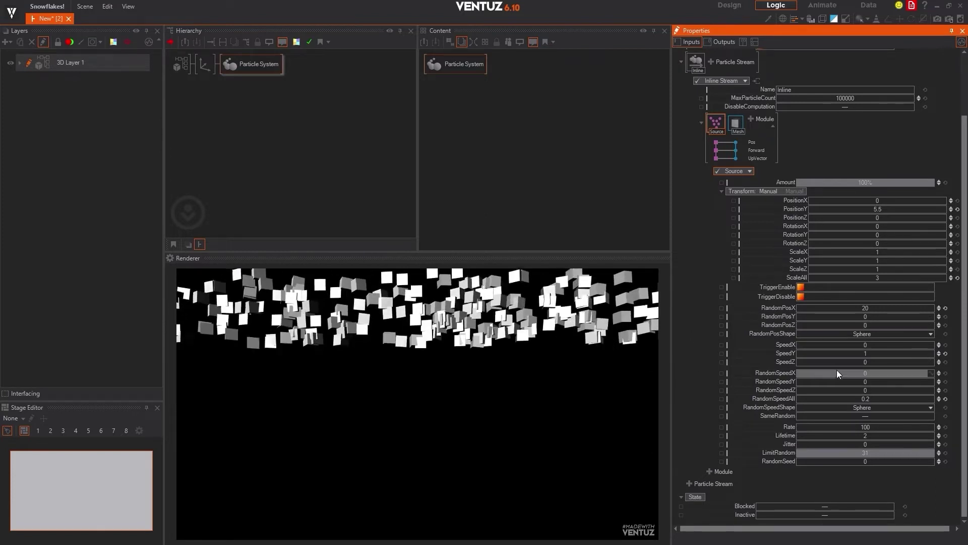
- Enter the Source's random speeds: X 0.25, Y 4.6, Z 0.25, All 0.42
click(868, 377)
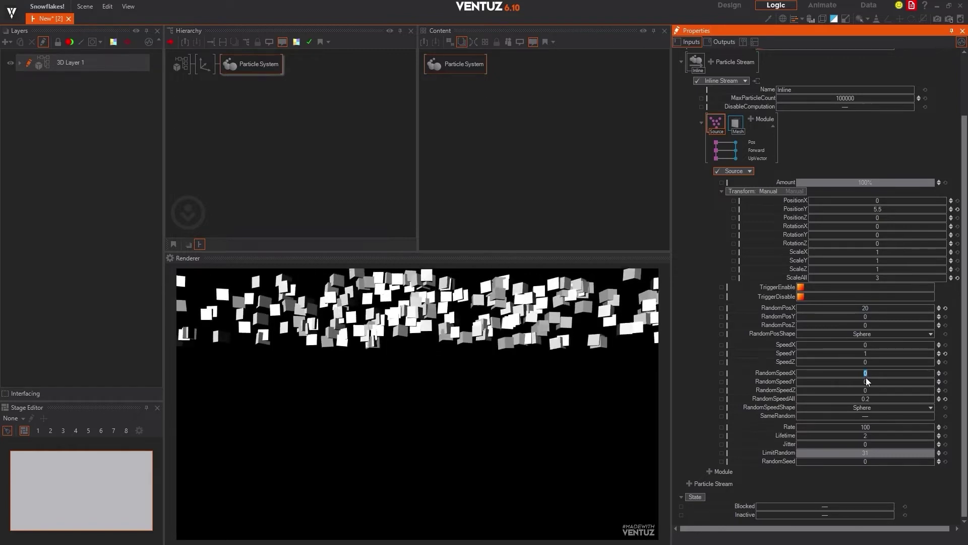
text(0.25)
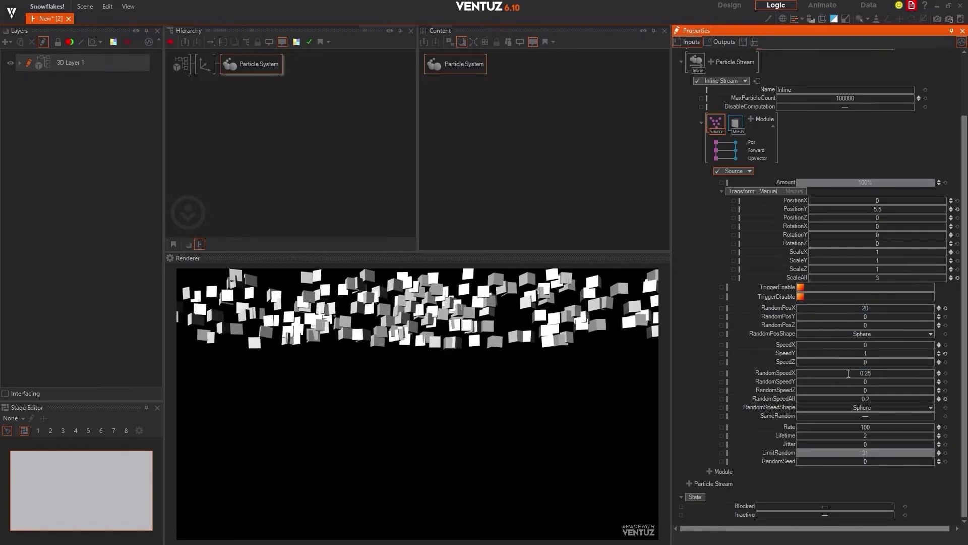
click(882, 381)
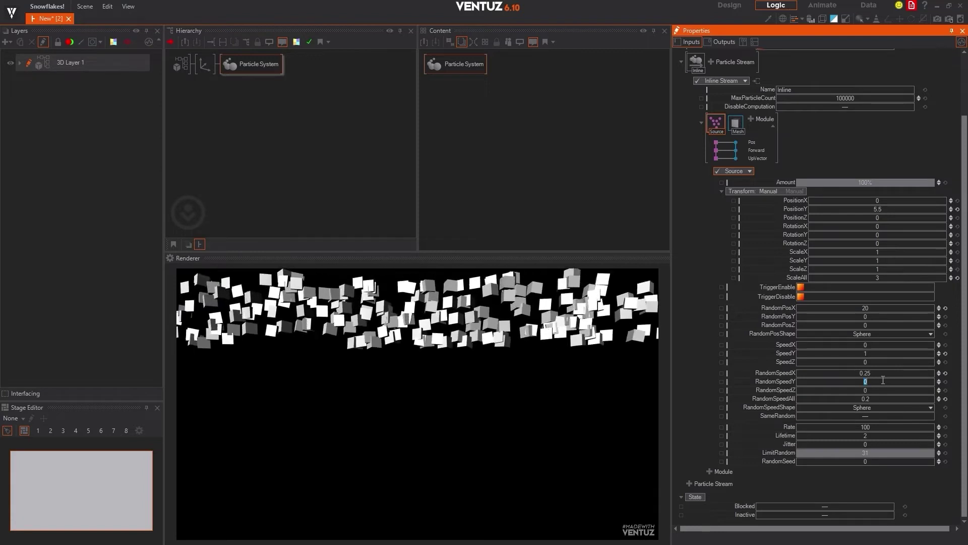
key(BackSpace)
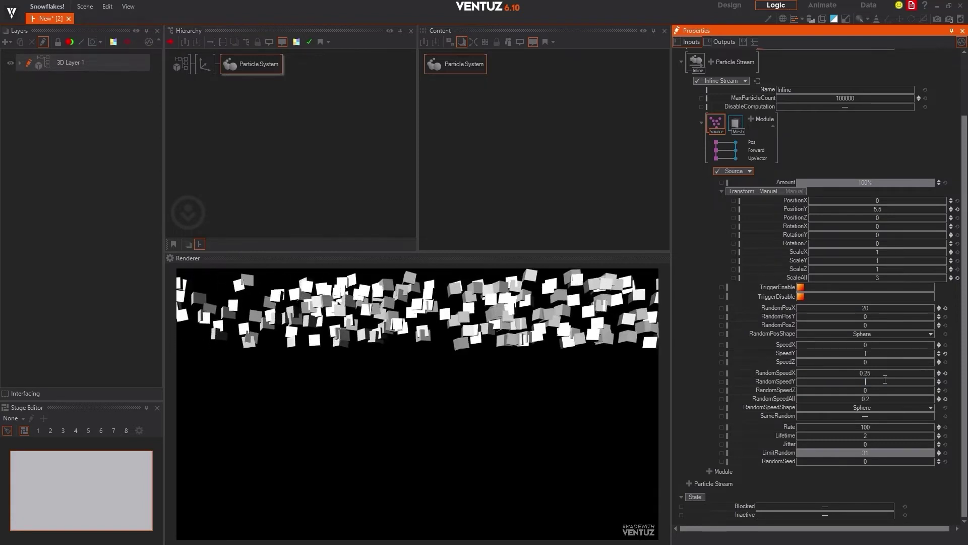
text(0.5)
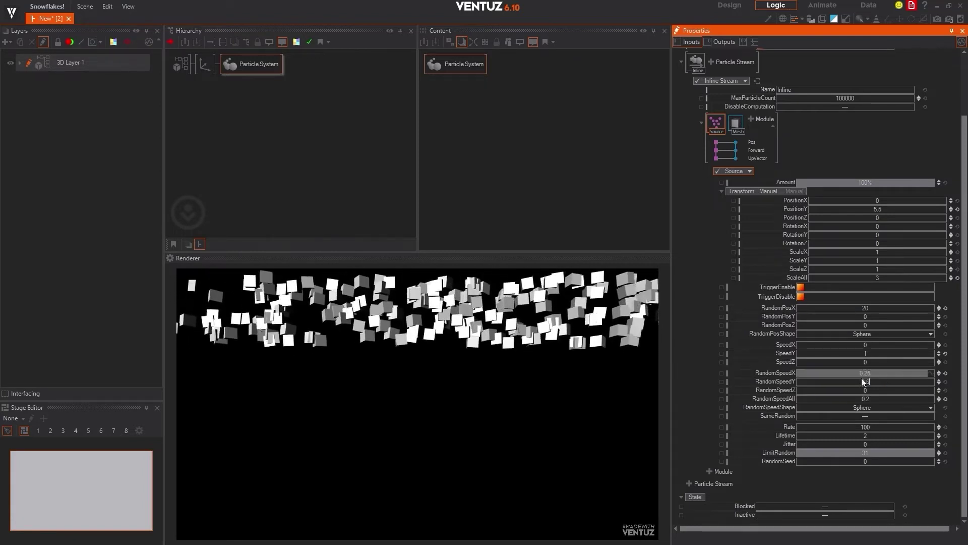
key(BackSpace)
text(6)
click(876, 389)
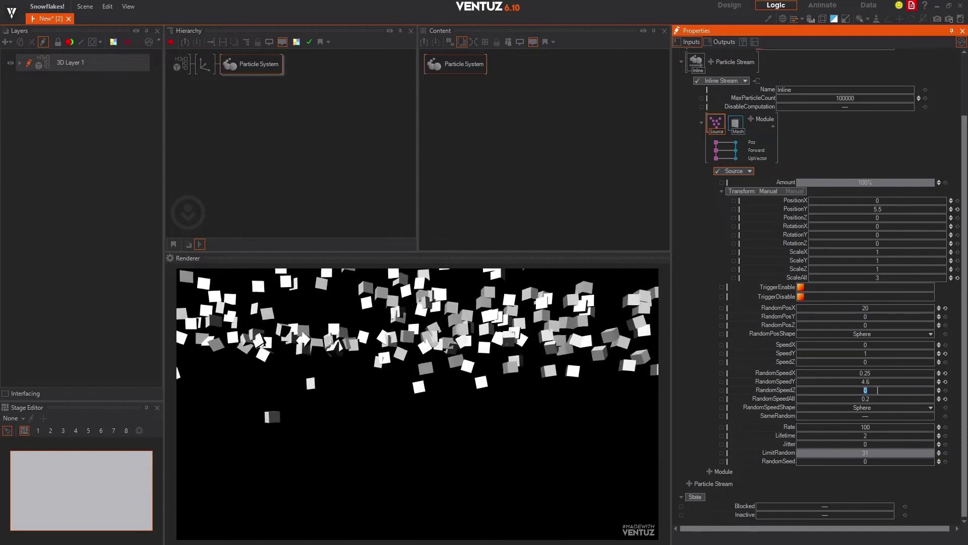
text(0.)
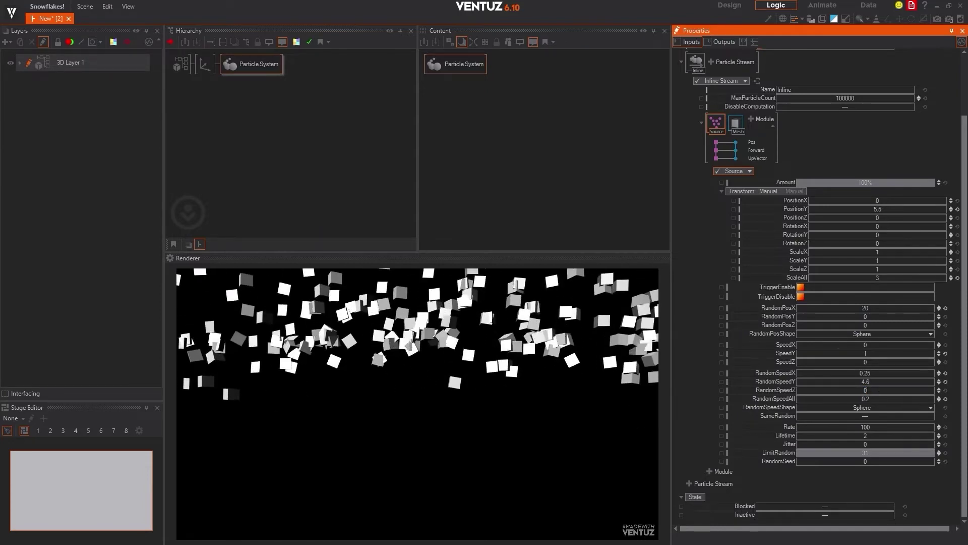
text(.25)
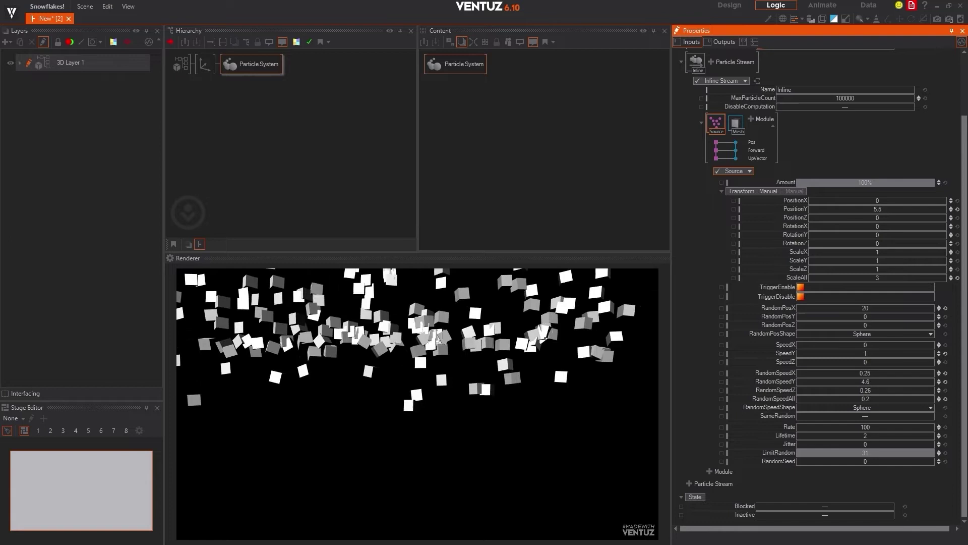
click(884, 398)
text(0.42)
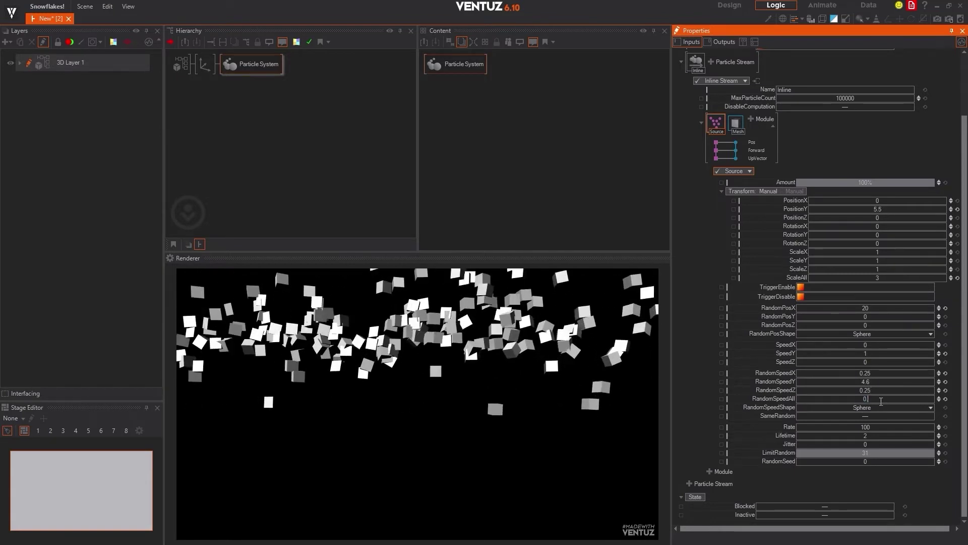
- Set the Source emission Rate to 5
click(874, 427)
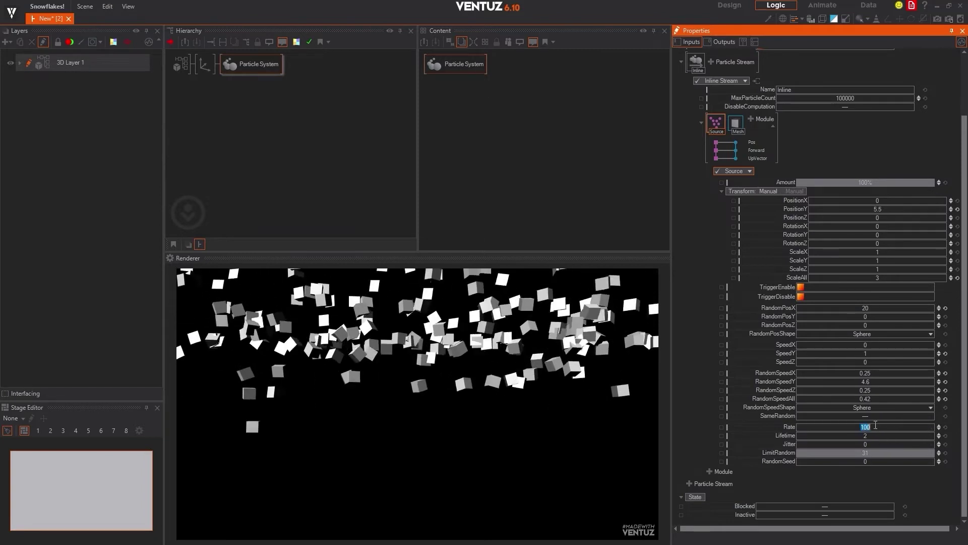
text(2)
key(BackSpace)
text(5)
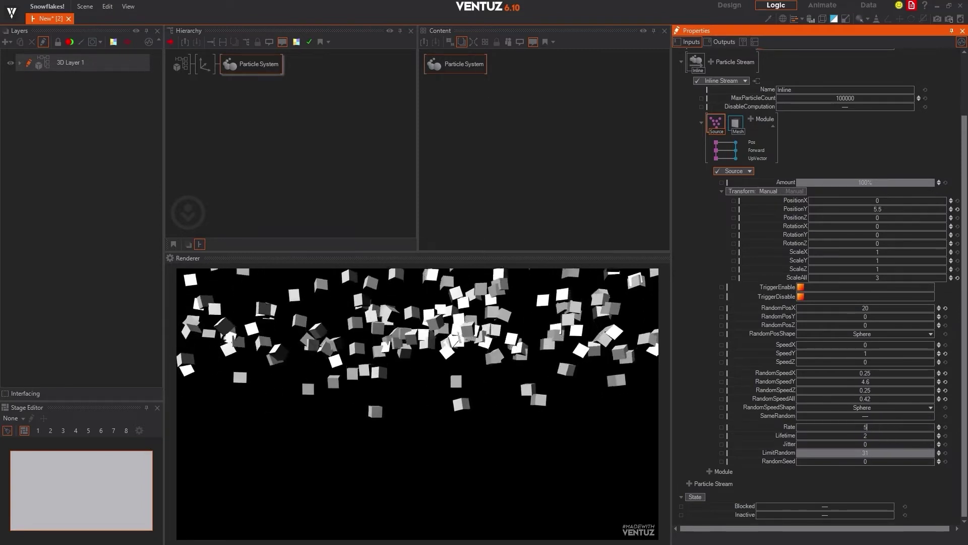
key(Return)
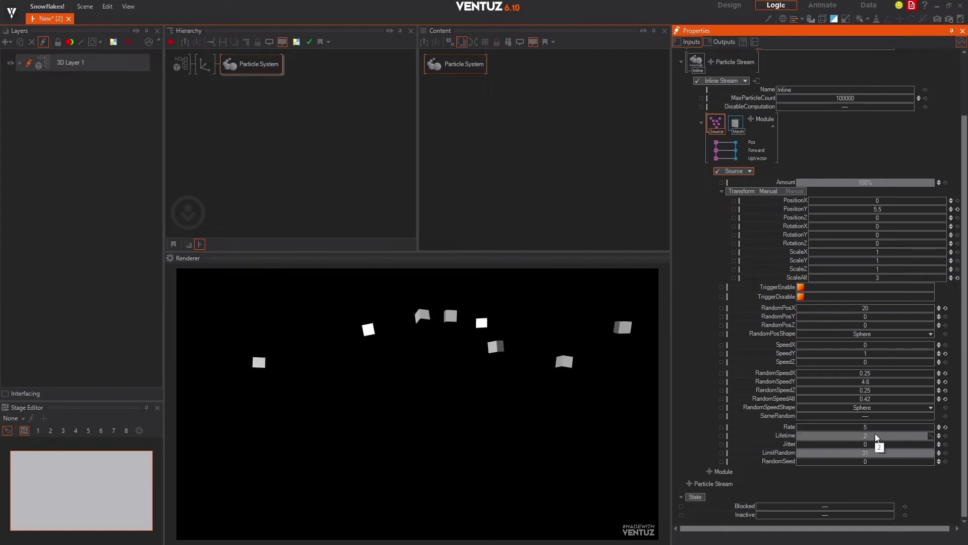
- Set the particle Lifetime to 30 and Jitter to 1
click(874, 435)
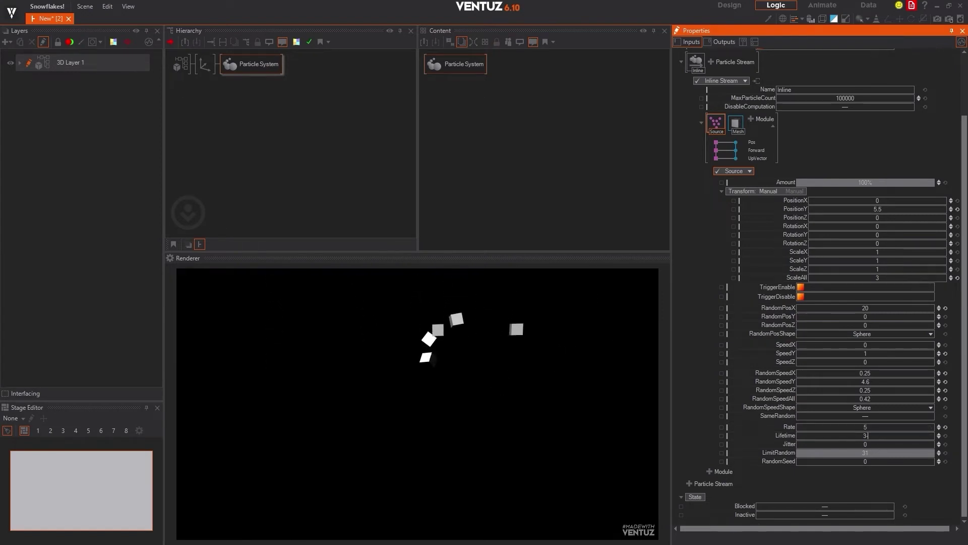
text(30)
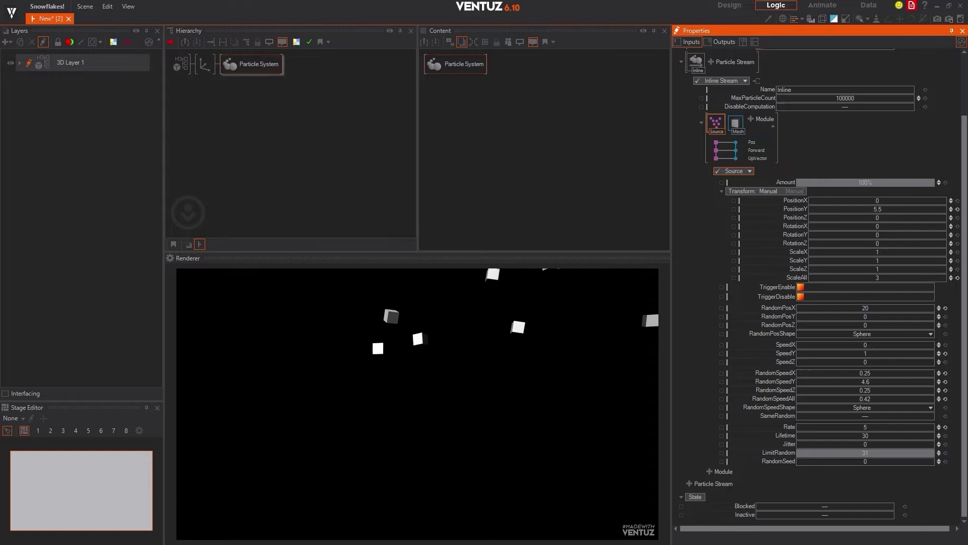
key(Return)
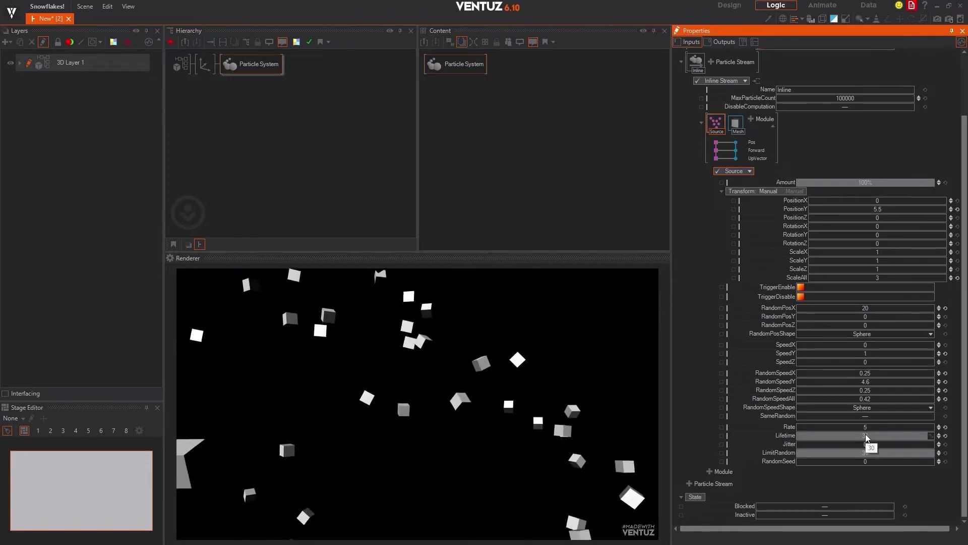
click(866, 445)
text(1)
key(Return)
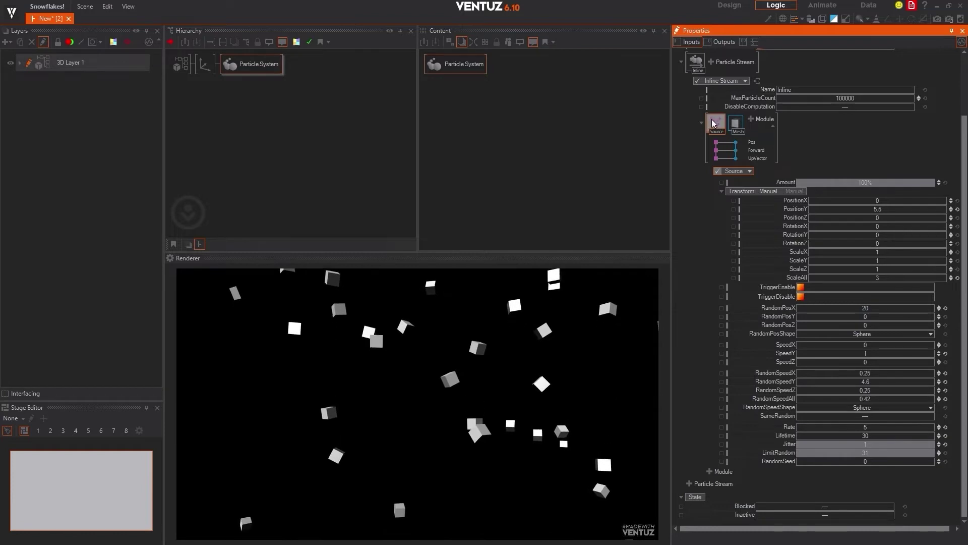
scroll(724, 136, up, 3)
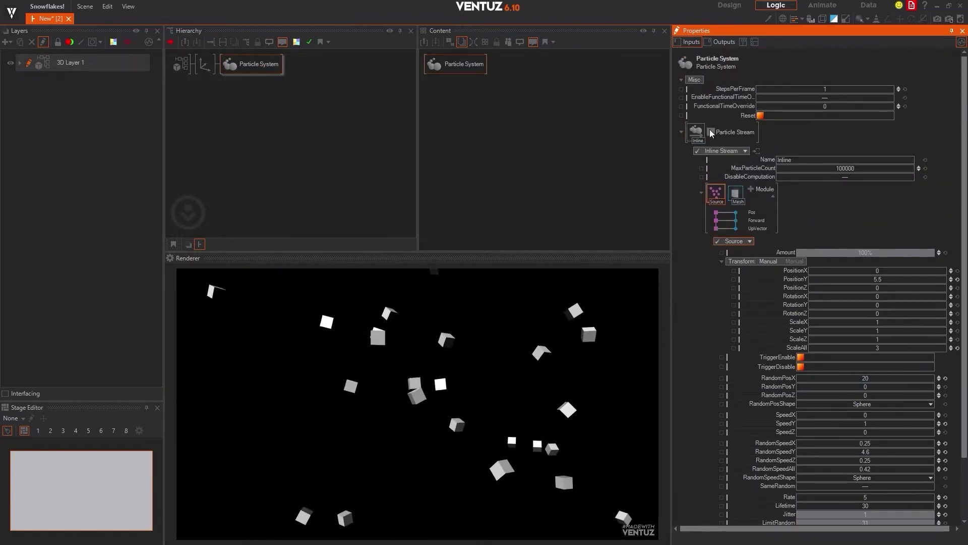
- Switch the Mesh renderer from Cube to Mesh Loader and load flake1.vzm
click(736, 194)
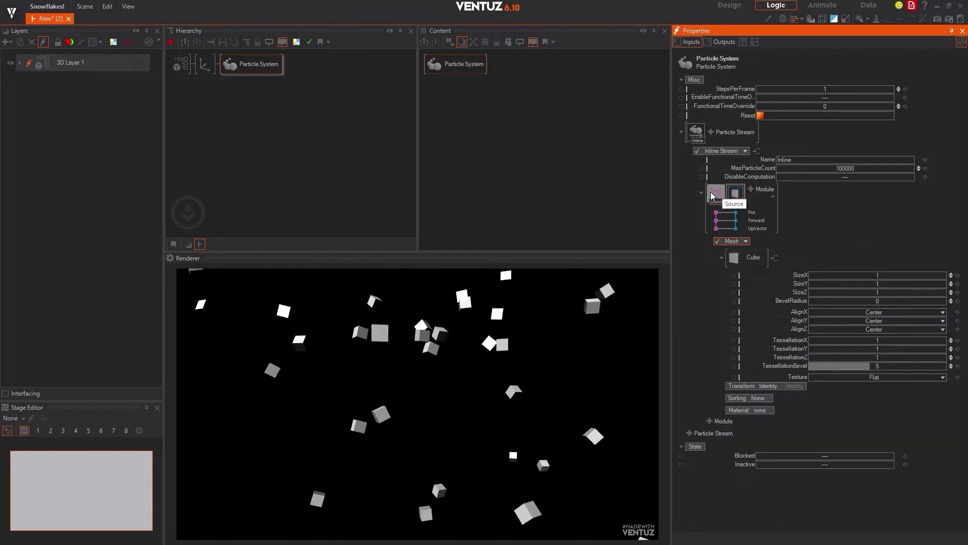
click(715, 193)
click(736, 193)
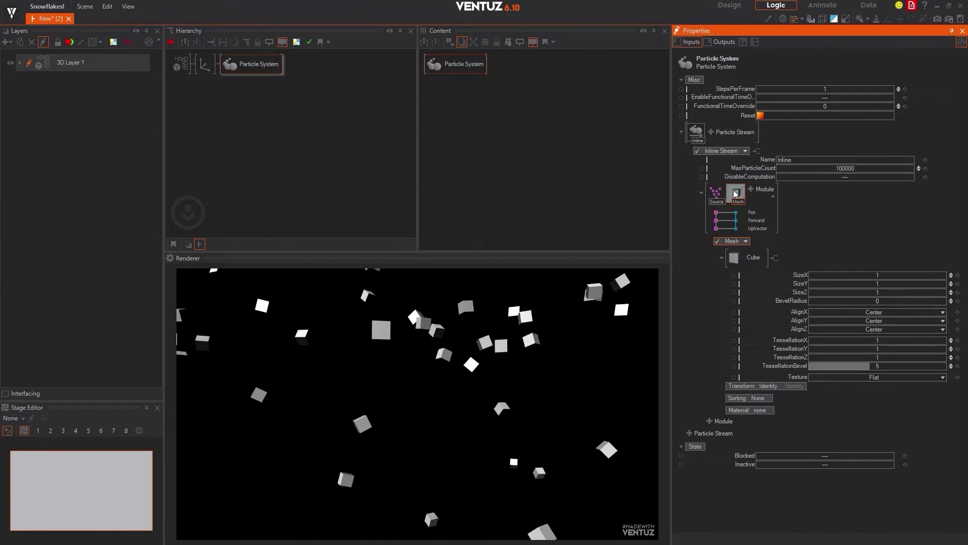
mouse_move(722, 261)
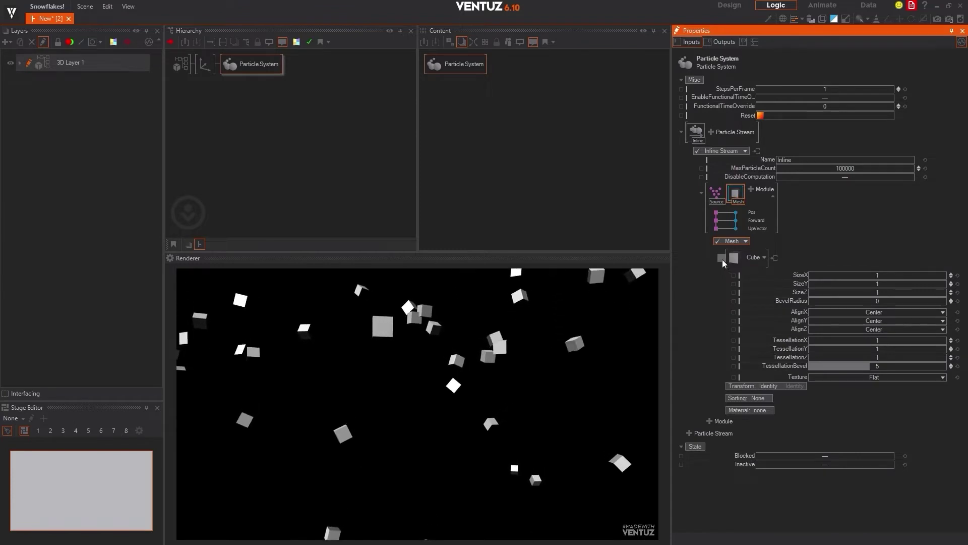
click(721, 258)
click(722, 258)
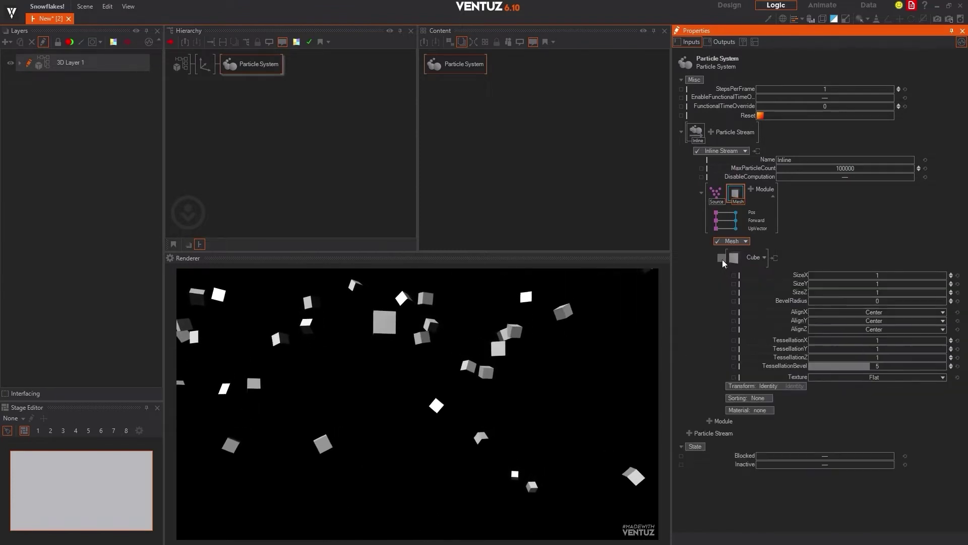
click(765, 258)
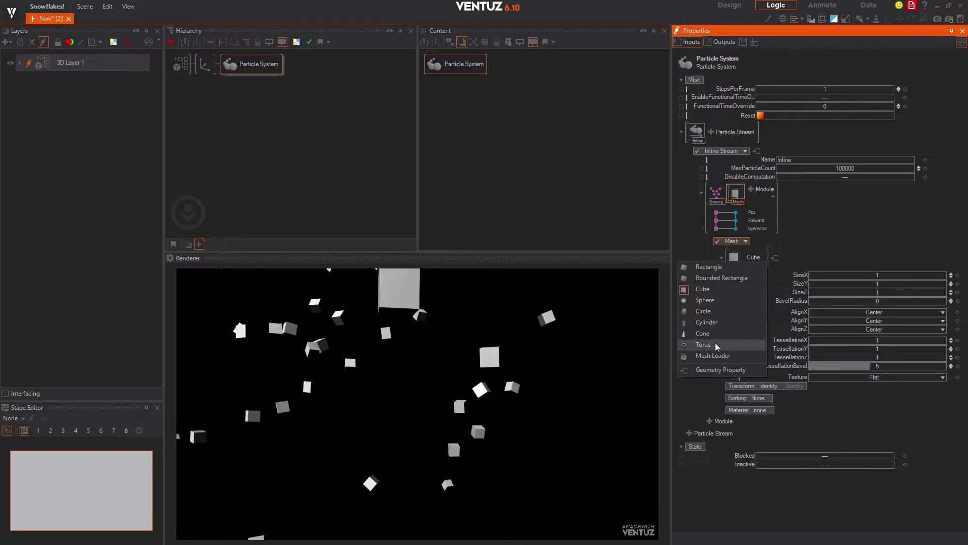
click(727, 356)
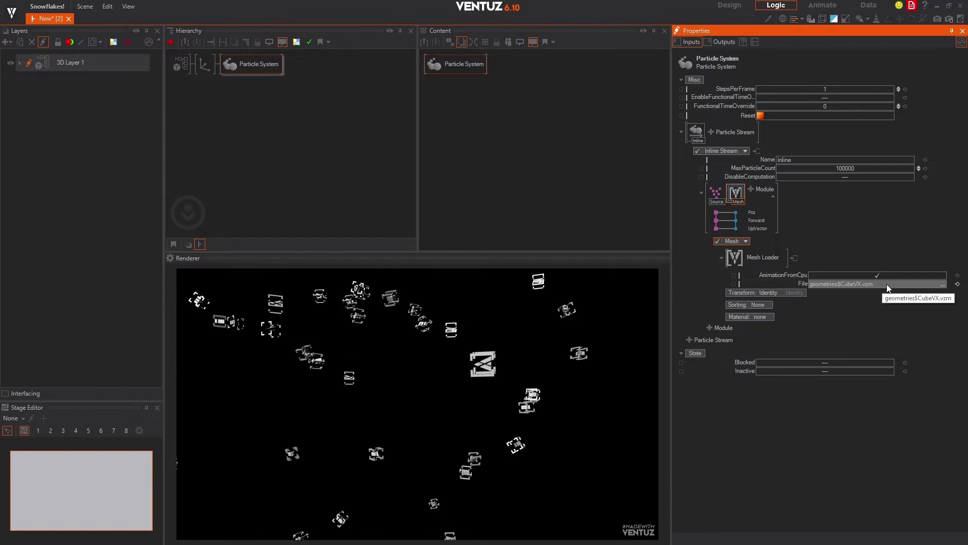
click(943, 284)
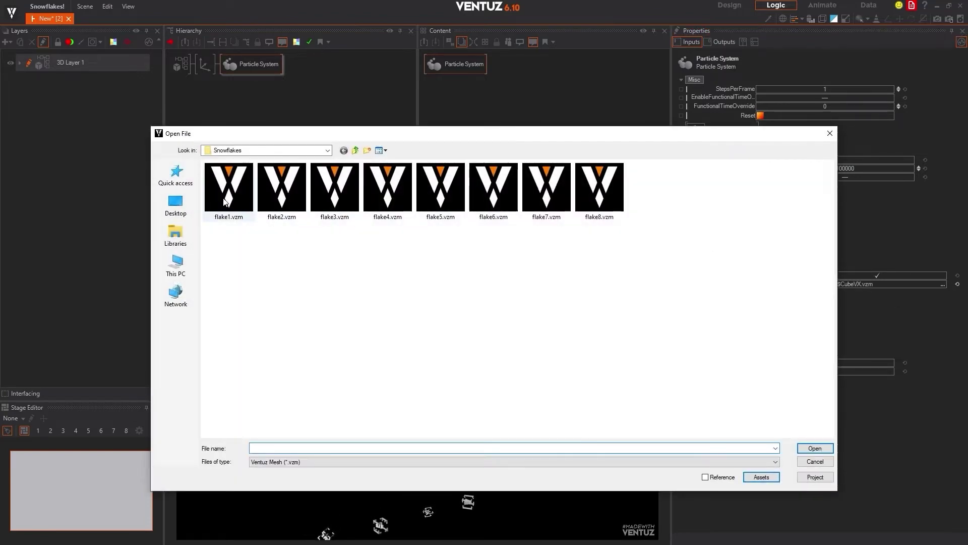
click(815, 449)
- Set the mesh Transform type to Transform with ScaleAll 21
click(781, 292)
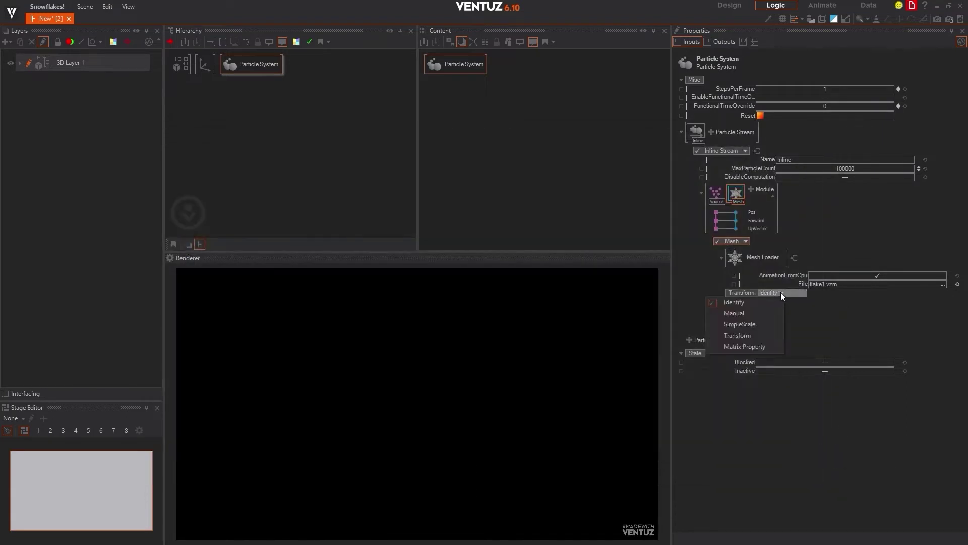
click(749, 335)
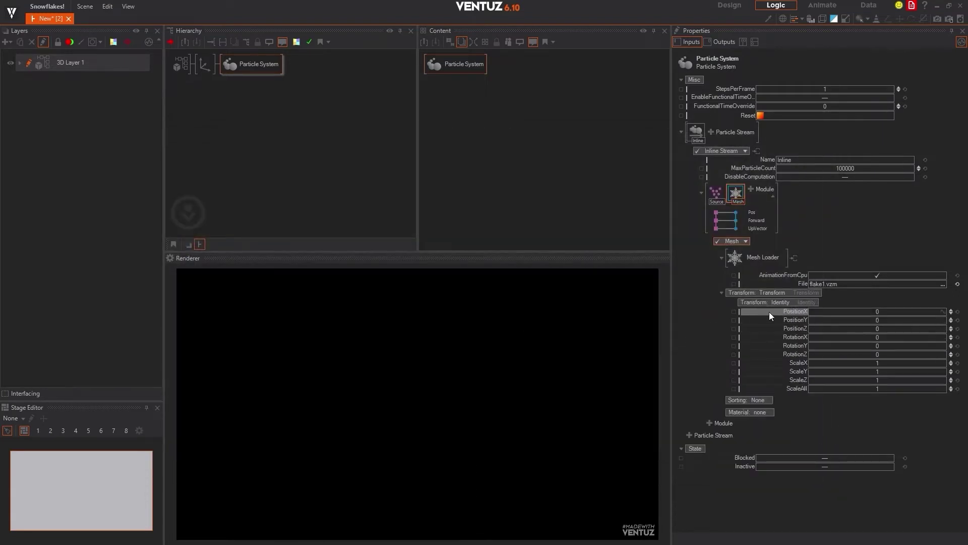
click(889, 388)
key(Return)
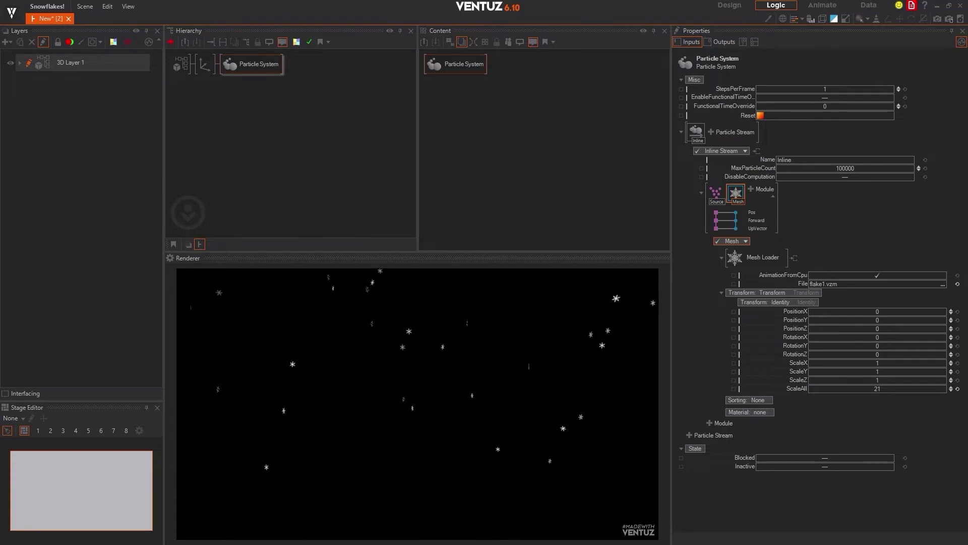
- Add a Simulation module ahead of the Mesh renderer with Friction 0.38%
click(751, 189)
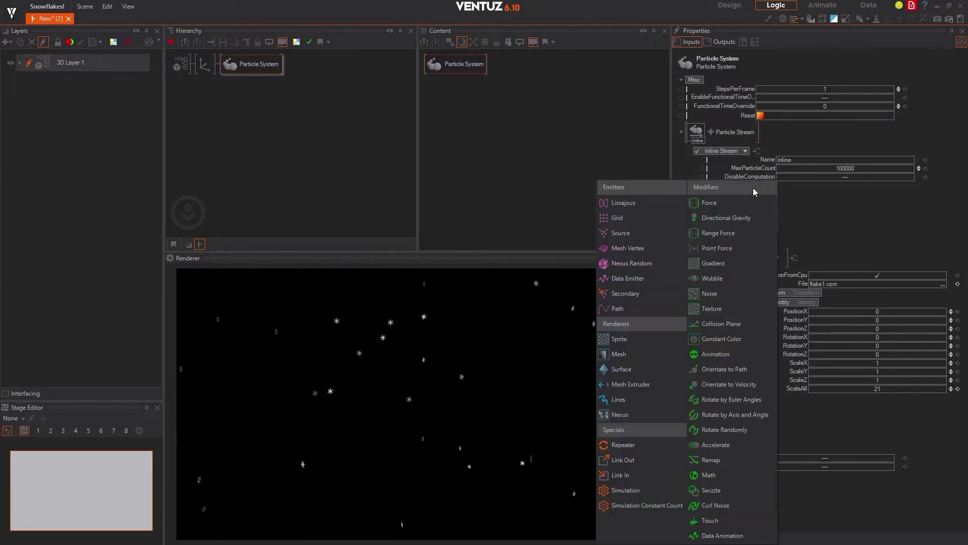
click(634, 489)
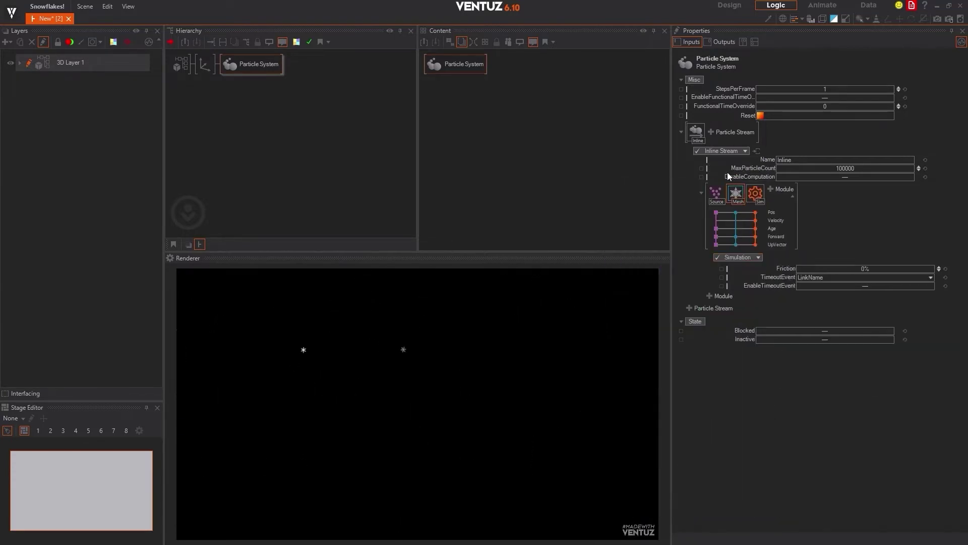
drag(758, 193, 727, 192)
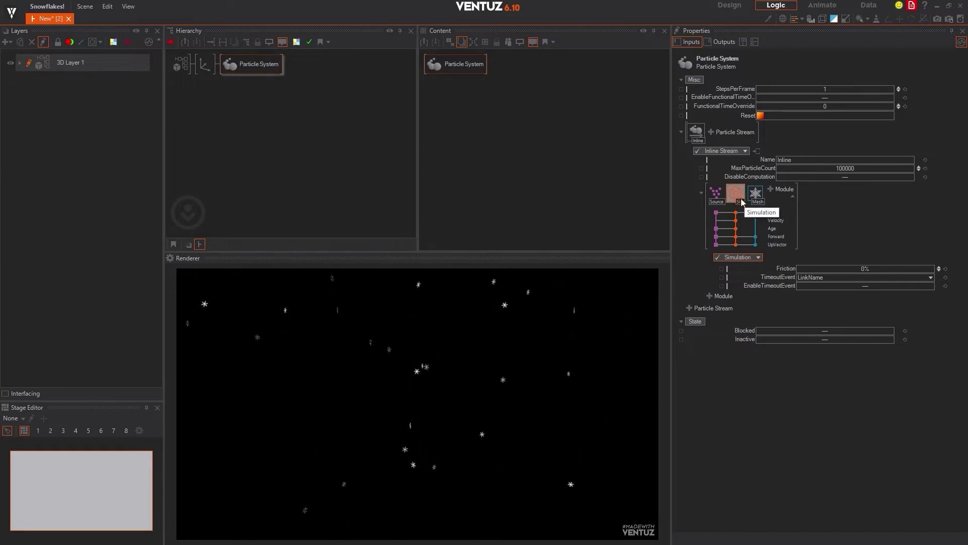
click(874, 271)
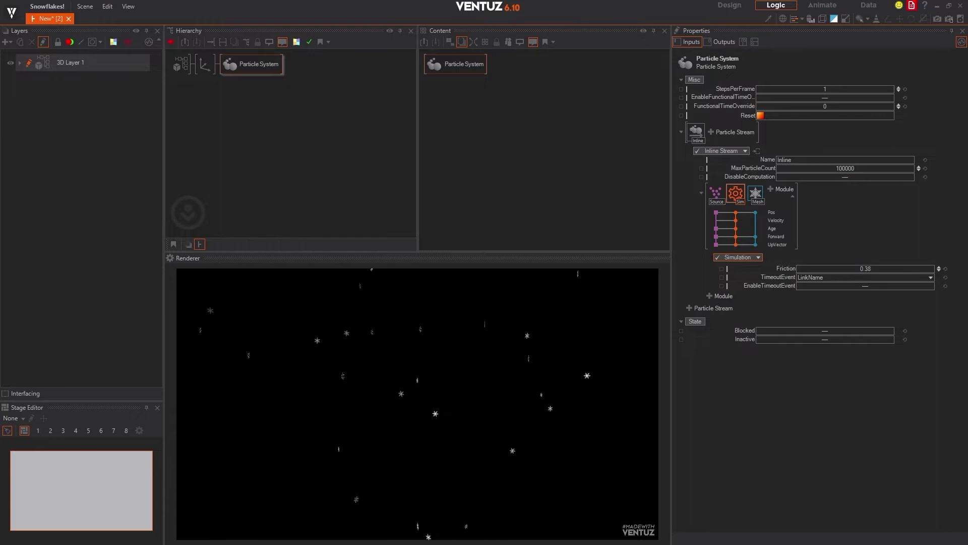
text(0.38)
key(Return)
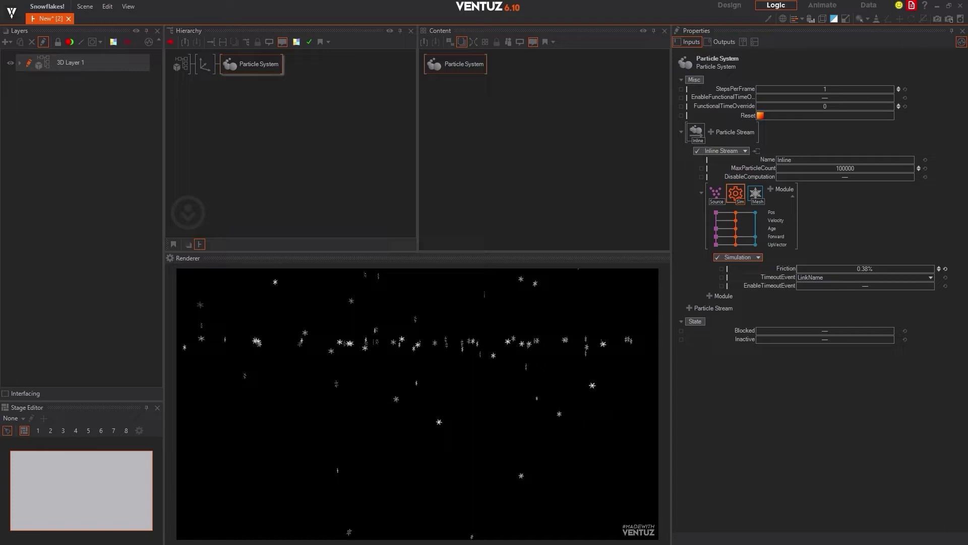
click(773, 190)
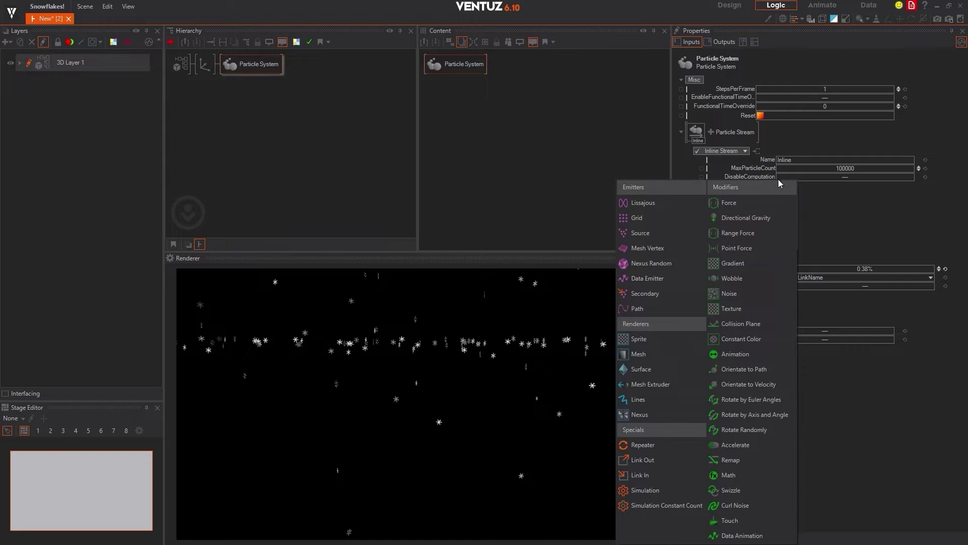
- Insert Directional Gravity as the second module with GravityY -70
click(772, 219)
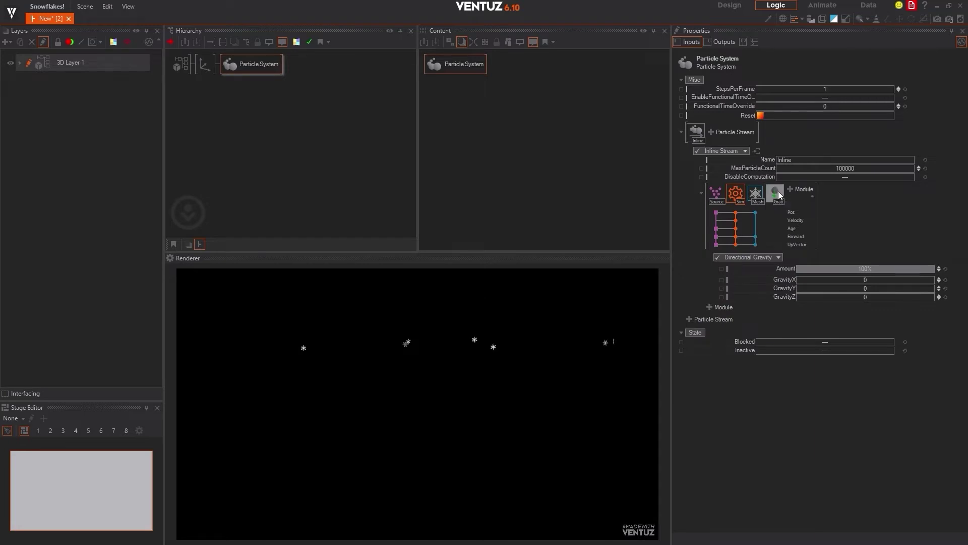
drag(729, 189, 728, 189)
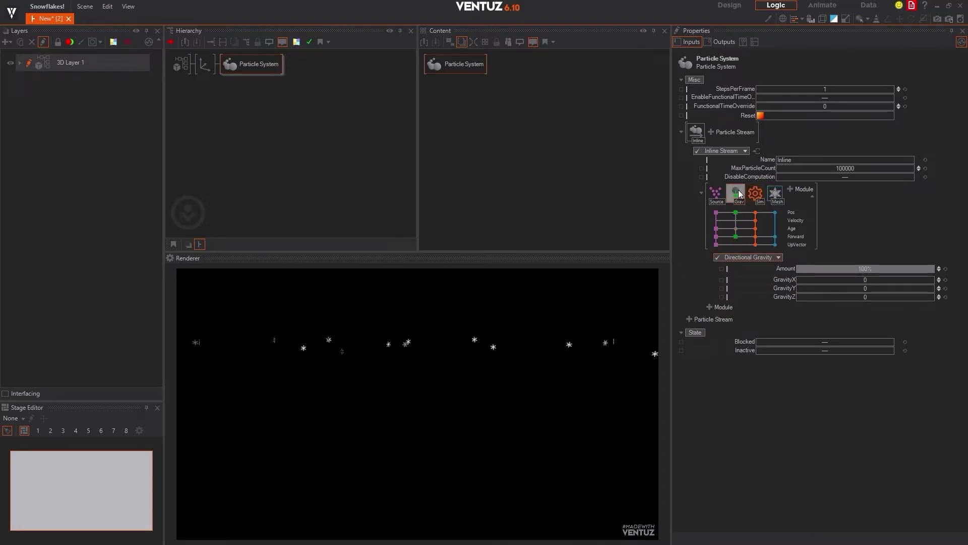
click(870, 289)
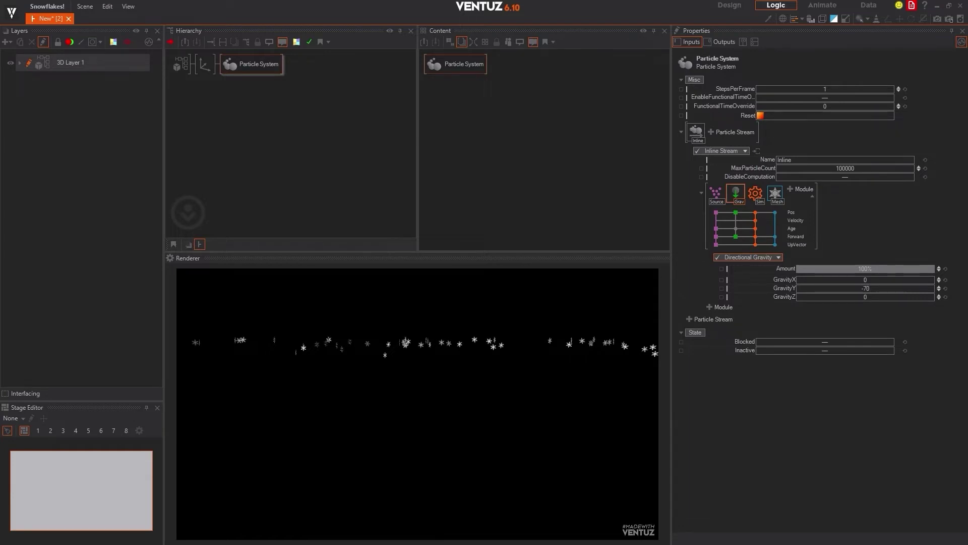
key(Return)
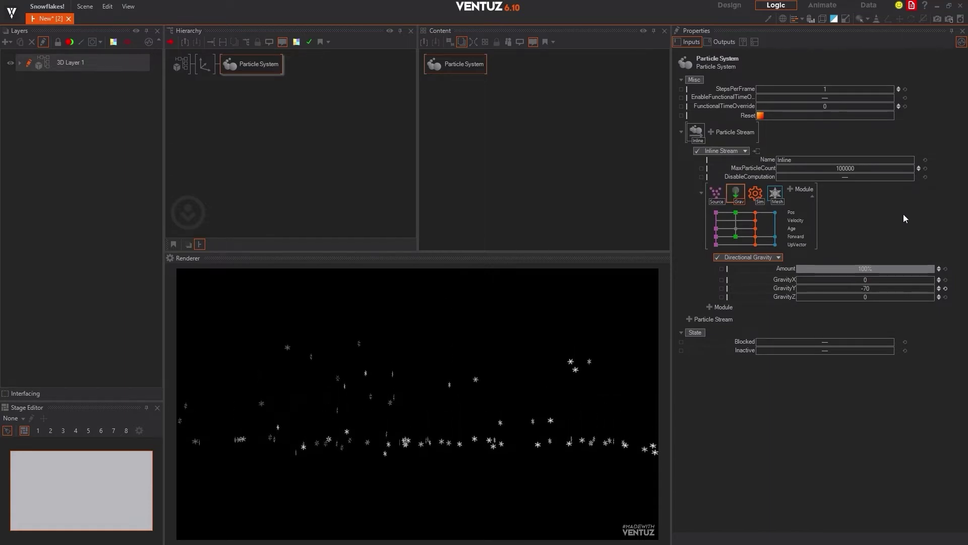
- Add an Accelerate module with ForceSideways 30
click(789, 189)
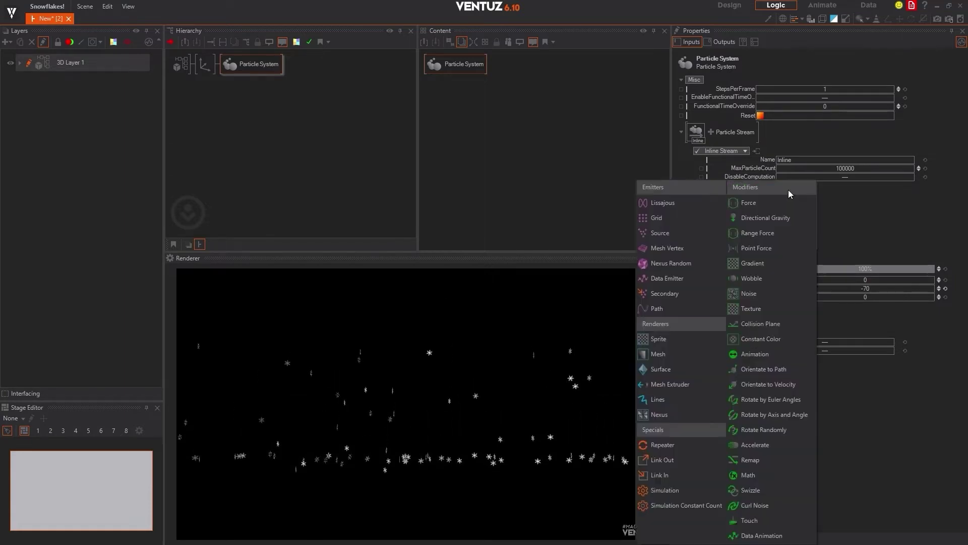
click(752, 444)
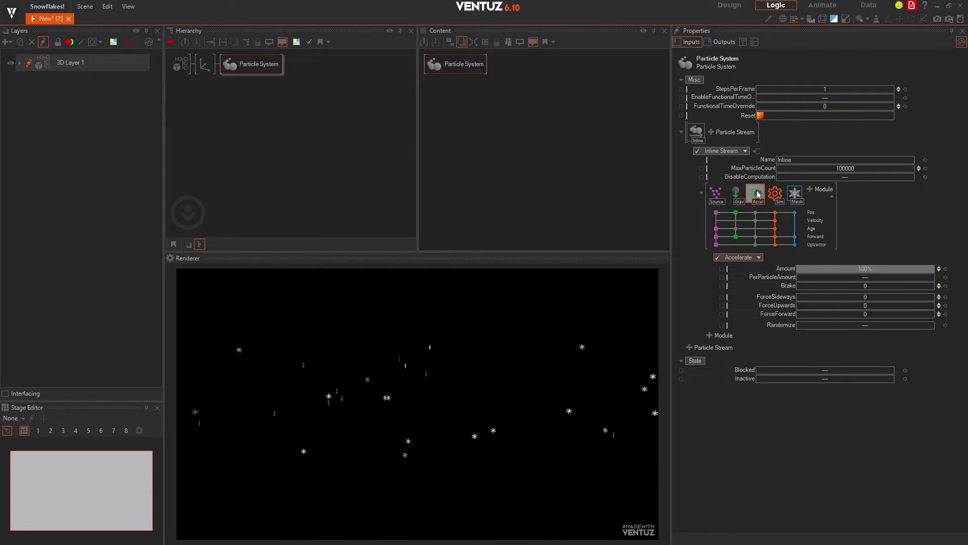
click(866, 296)
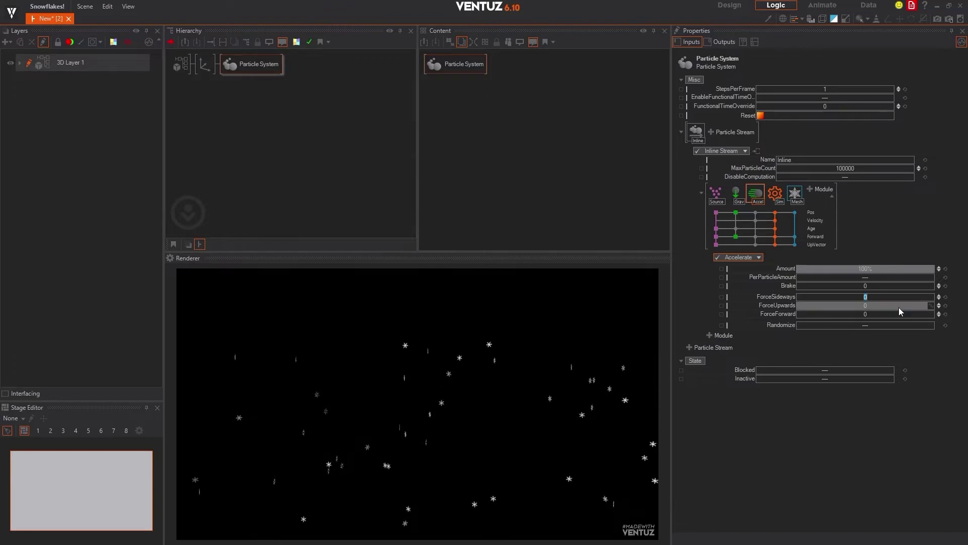
text(30)
key(Return)
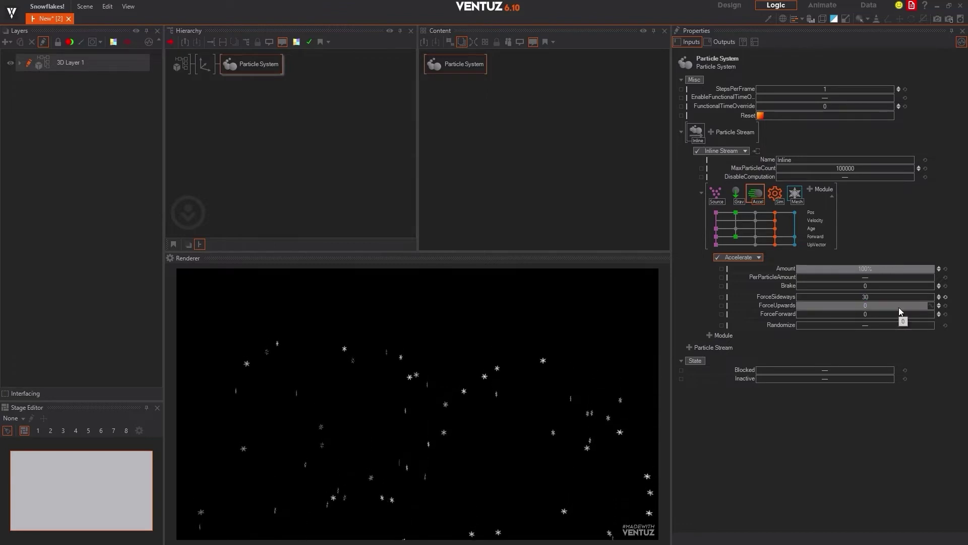
- Set Accelerate ForceUpwards to 2 and ForceForward to 5.3
click(867, 304)
text(2)
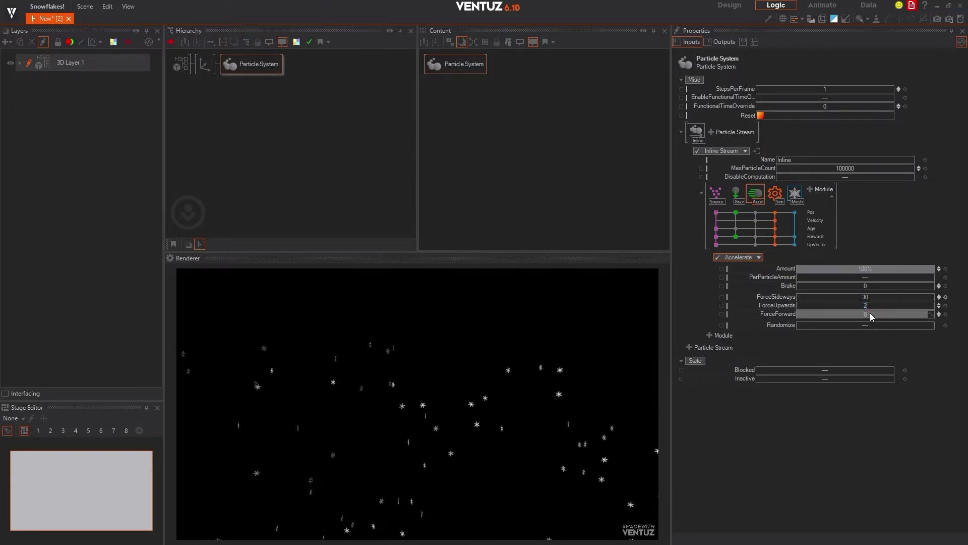
click(870, 313)
text(5.4)
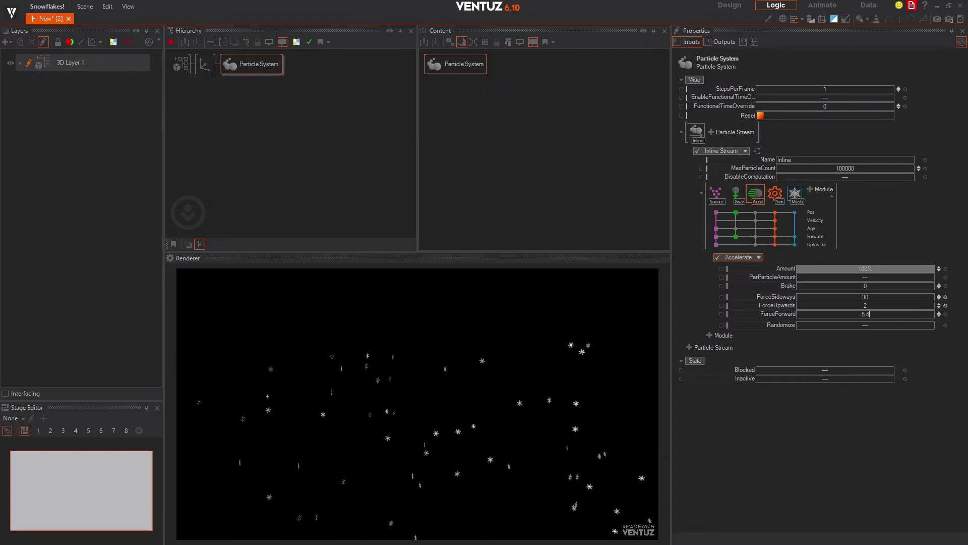
key(Return)
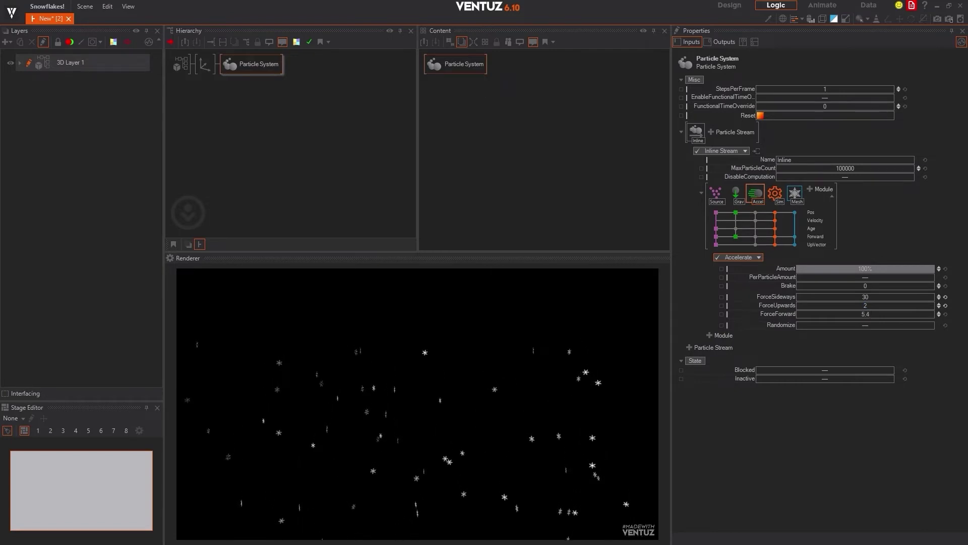
click(939, 316)
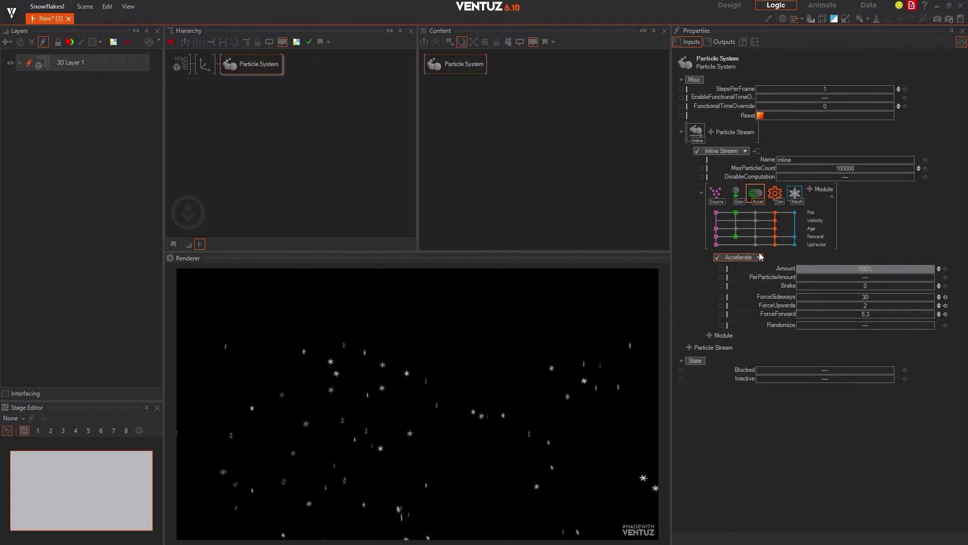
click(809, 187)
click(888, 210)
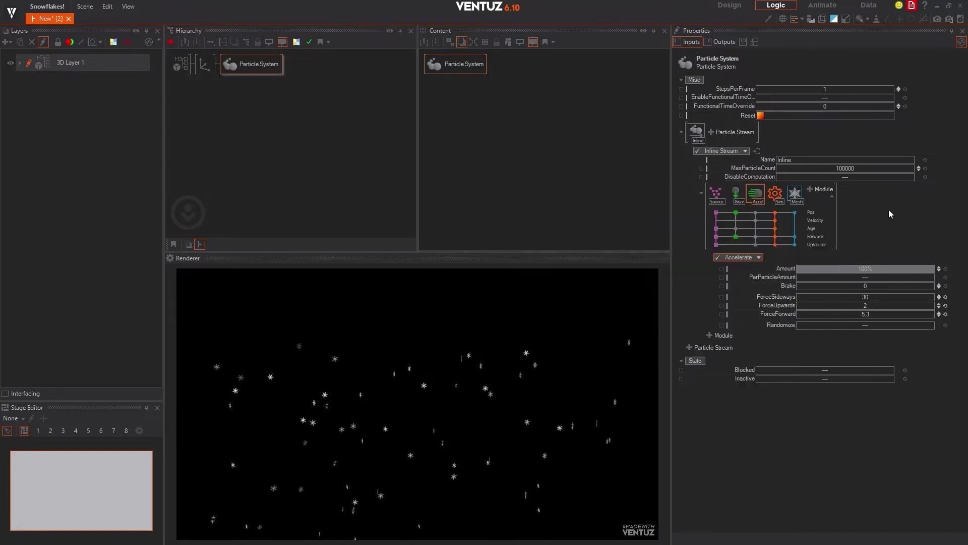
- Add Rotate by Euler Angles after Accel with RotateX, RotateY and RotateZ at 2
click(811, 189)
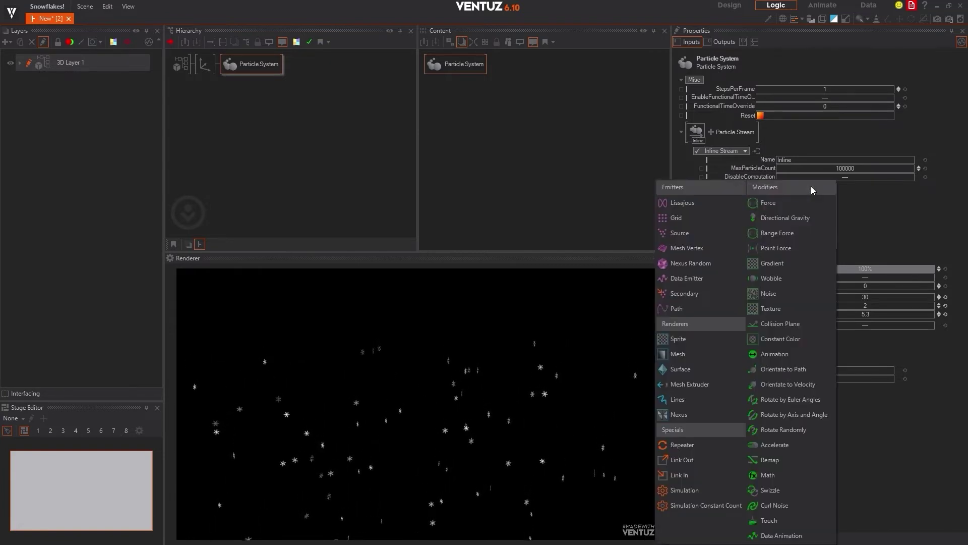
click(804, 400)
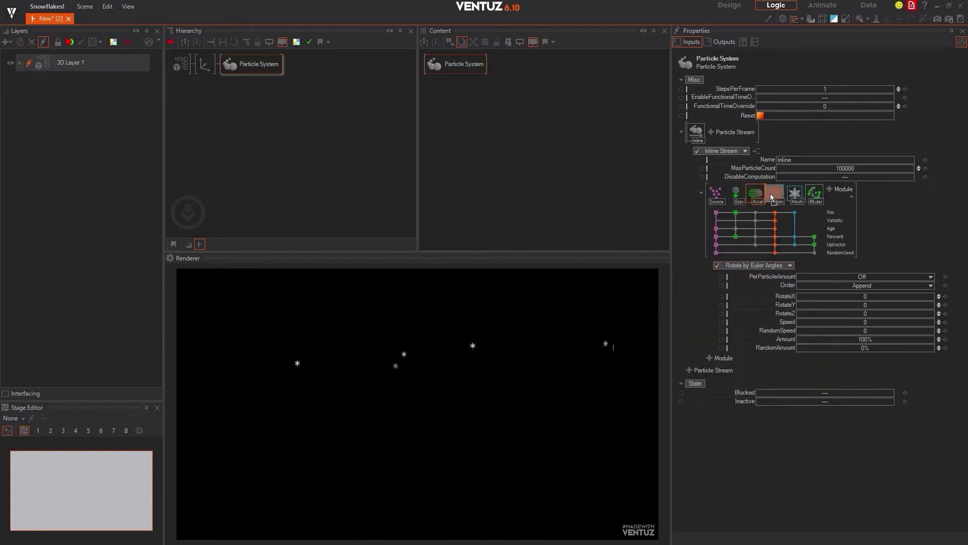
drag(770, 193, 769, 195)
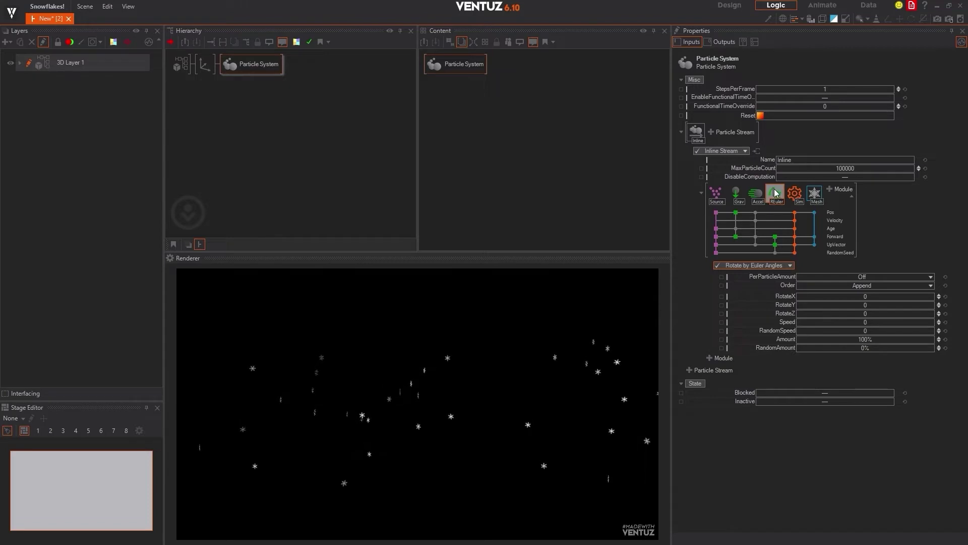
click(870, 296)
text(2)
click(871, 304)
text(2)
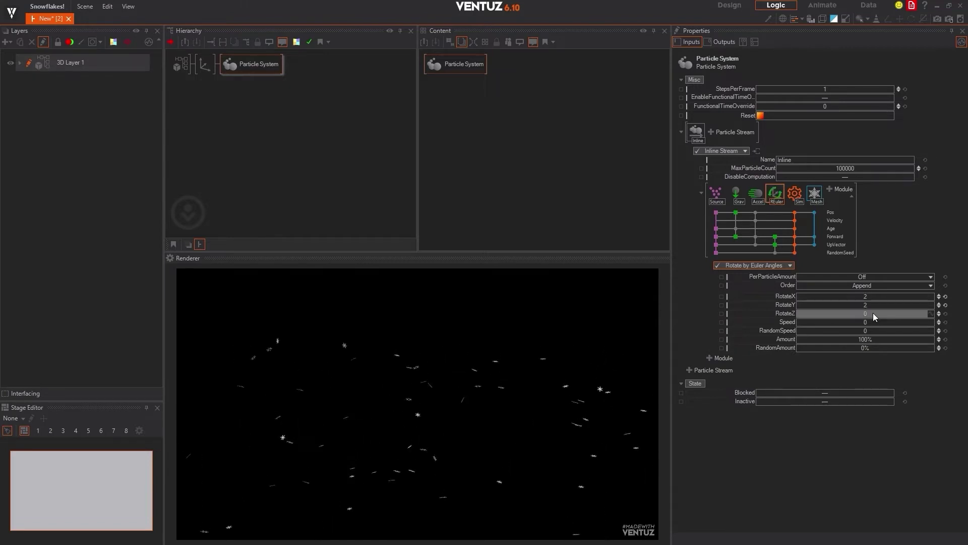
click(873, 313)
text(2)
click(898, 377)
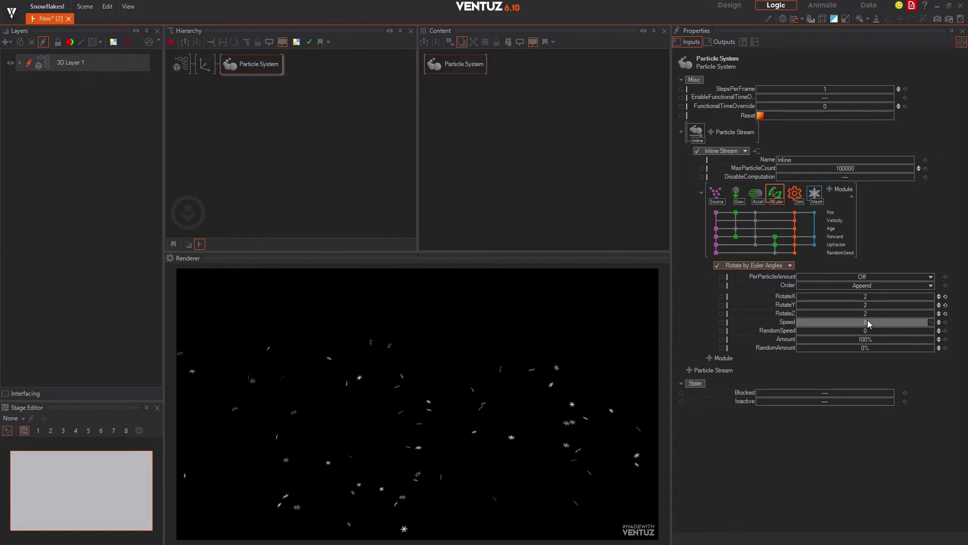
- Set rotation Speed 0.2, RandomSpeed 3, Amount 11% and RandomAmount -3.5%
click(868, 322)
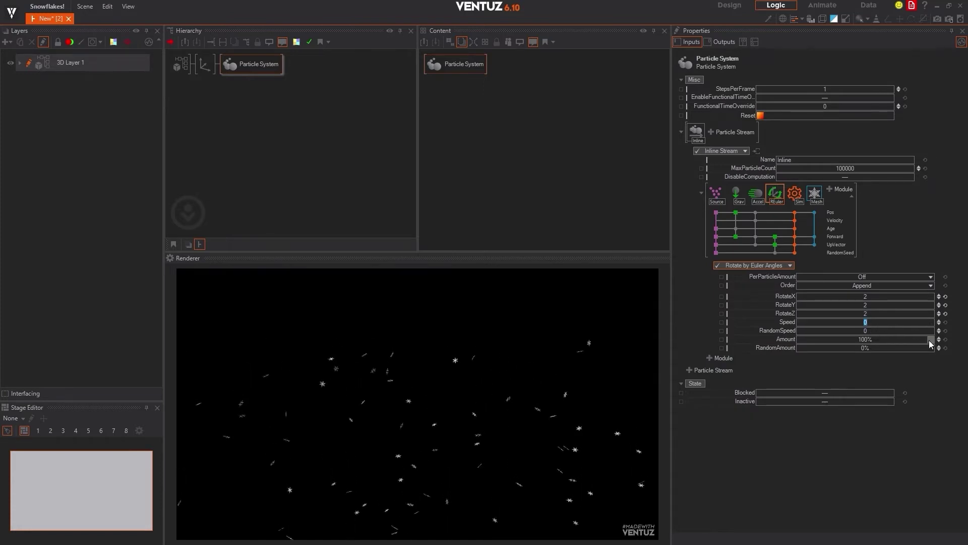
text(.2)
key(Return)
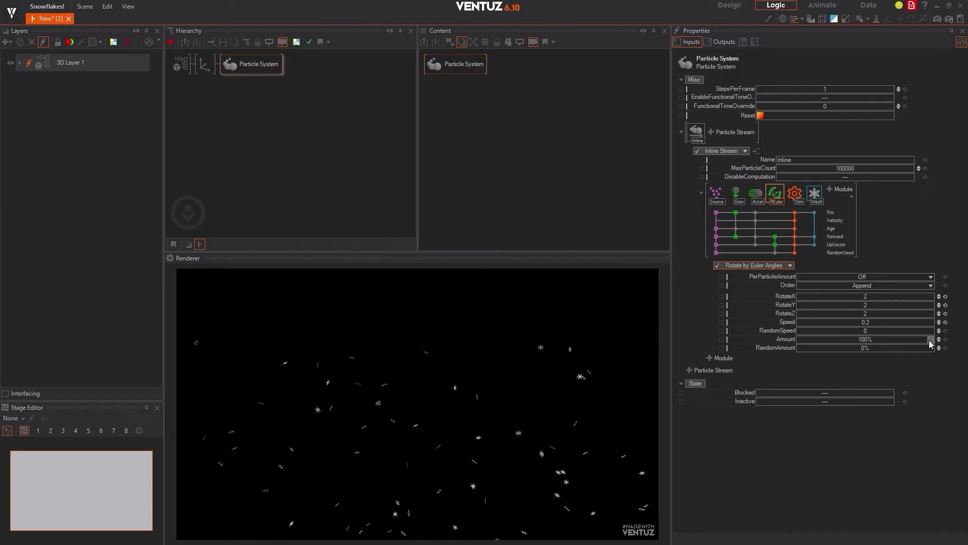
click(877, 331)
text(3)
click(899, 339)
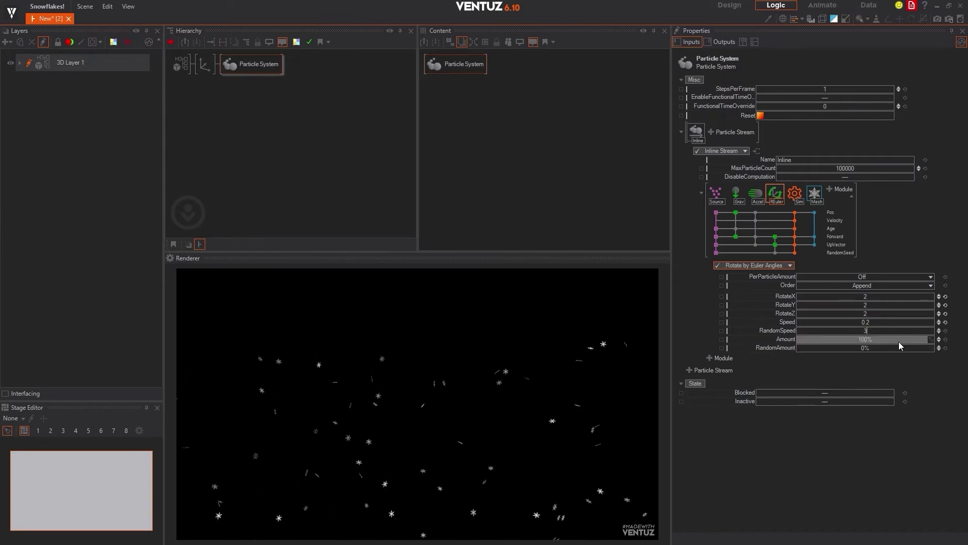
text(11)
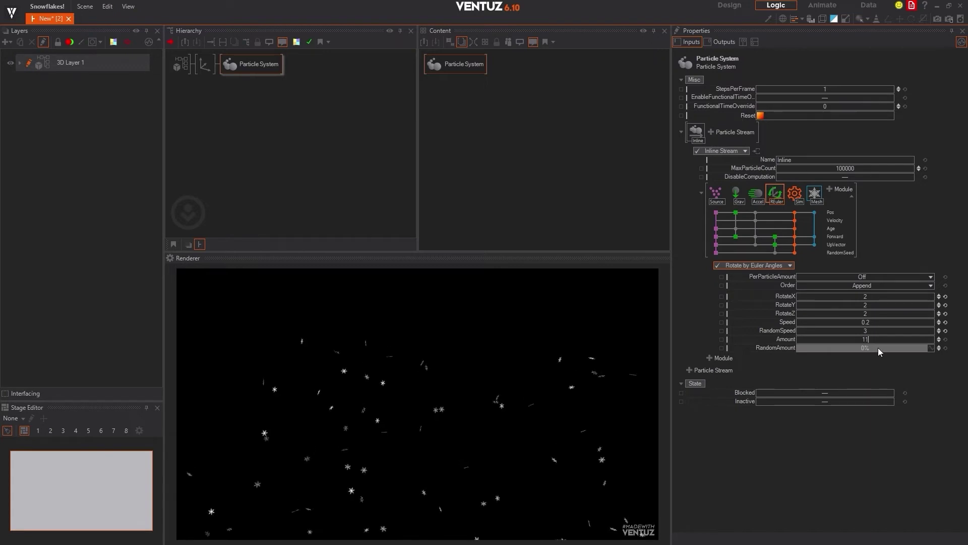
click(879, 347)
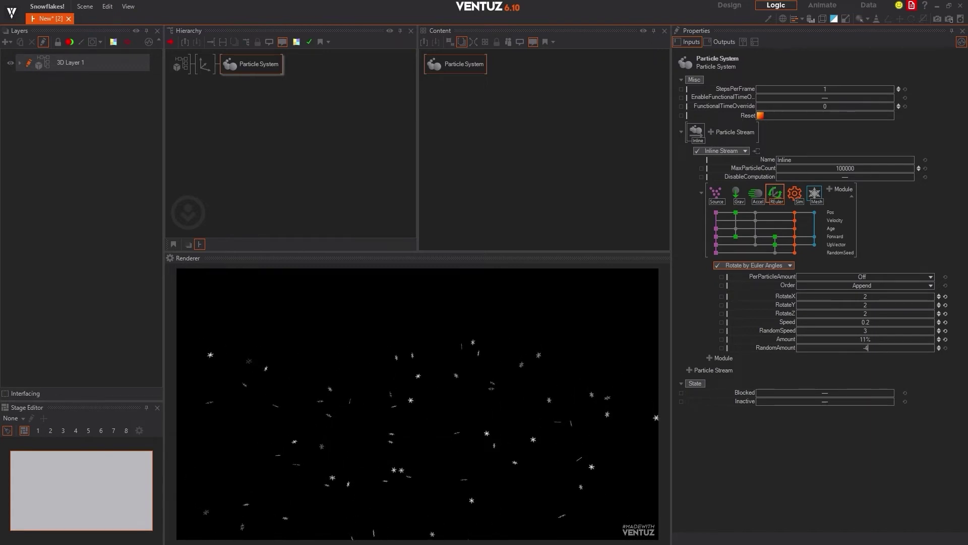
text(-3.5)
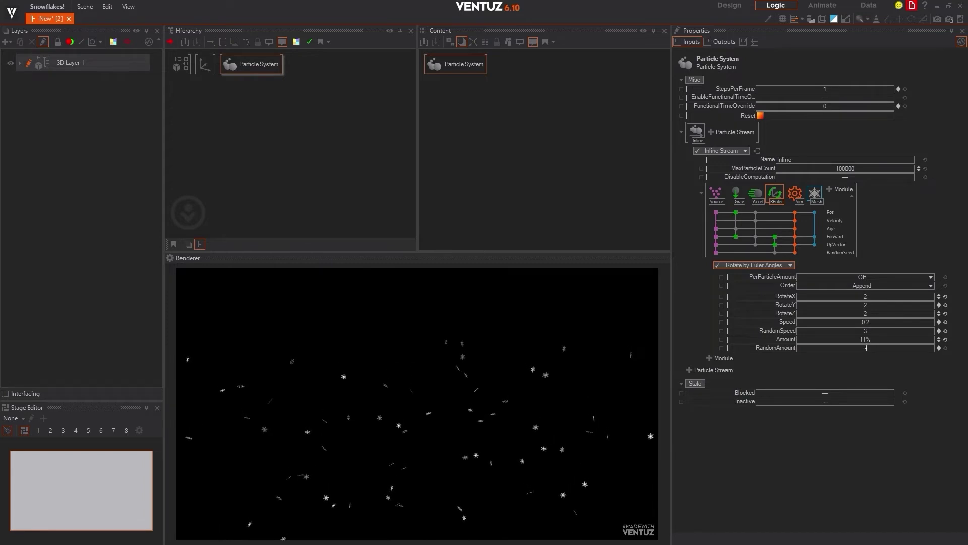
key(Return)
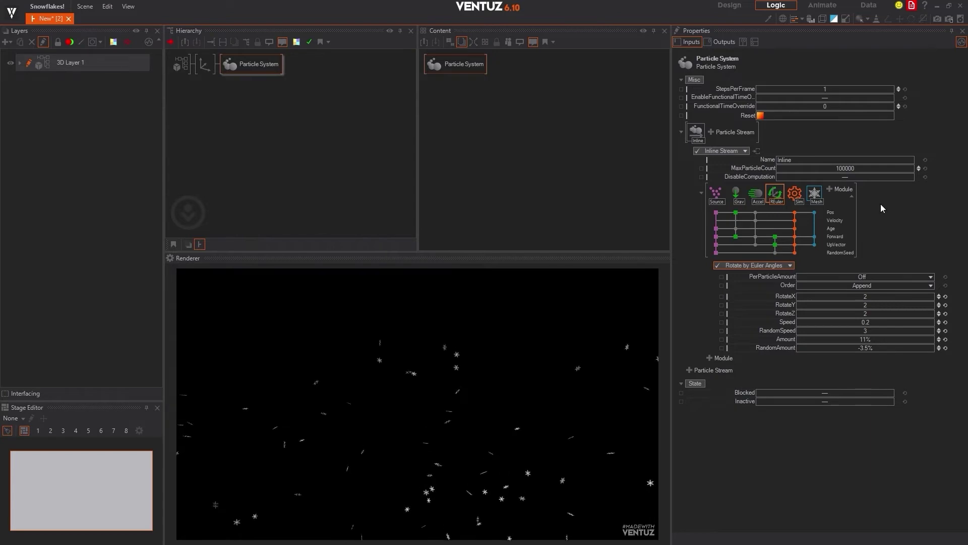
- Add a Directional Gravity modifier to the particle stream
click(828, 190)
click(796, 218)
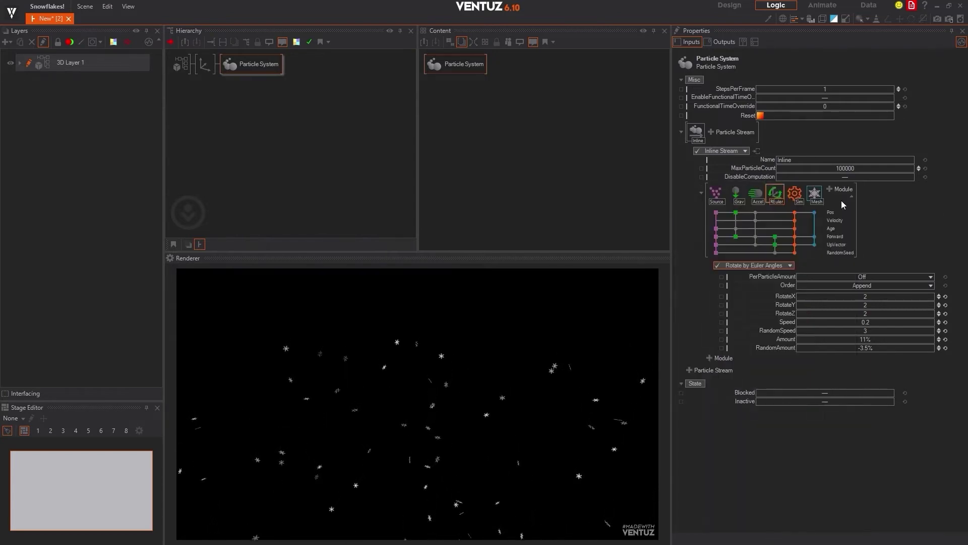
click(832, 188)
click(831, 188)
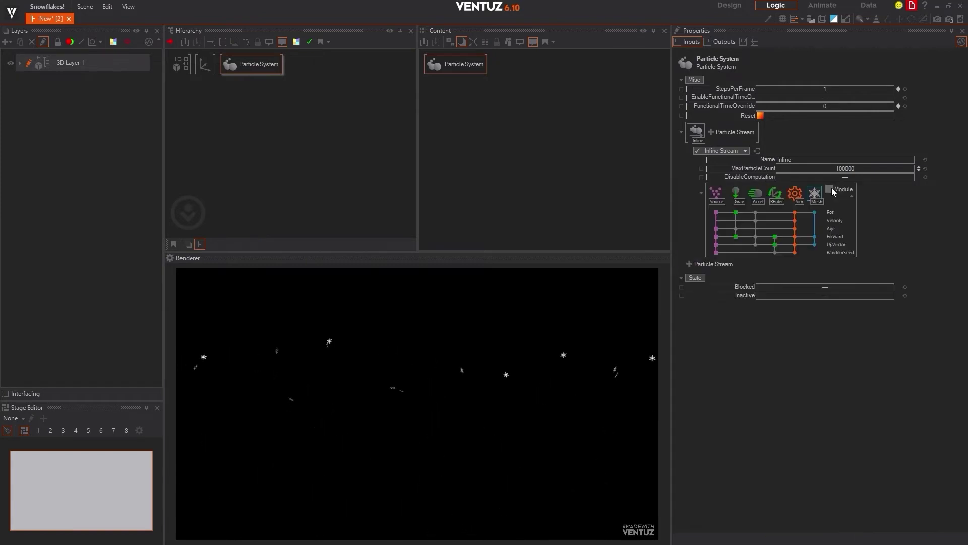
click(831, 188)
click(837, 199)
- Add a Gradient modifier and move it just before the Mesh renderer
click(829, 190)
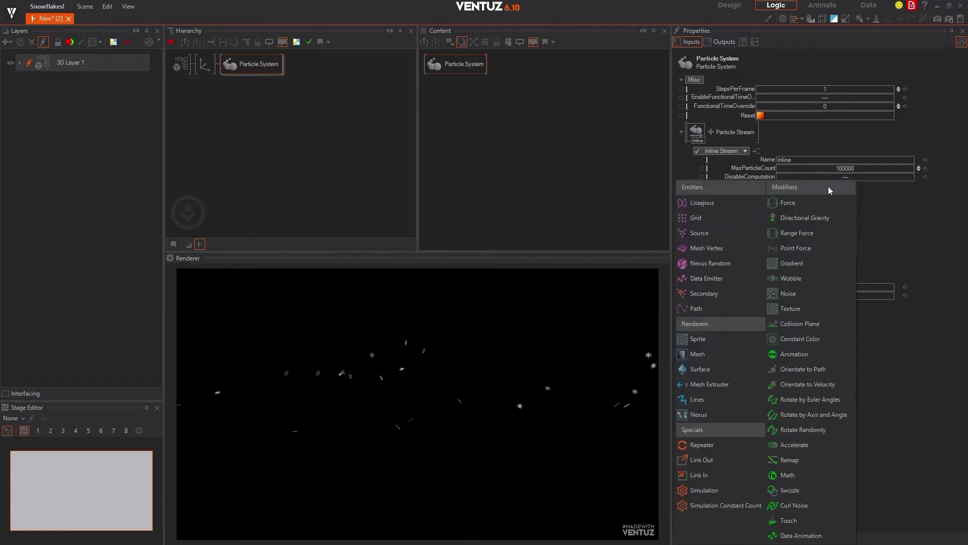
click(794, 269)
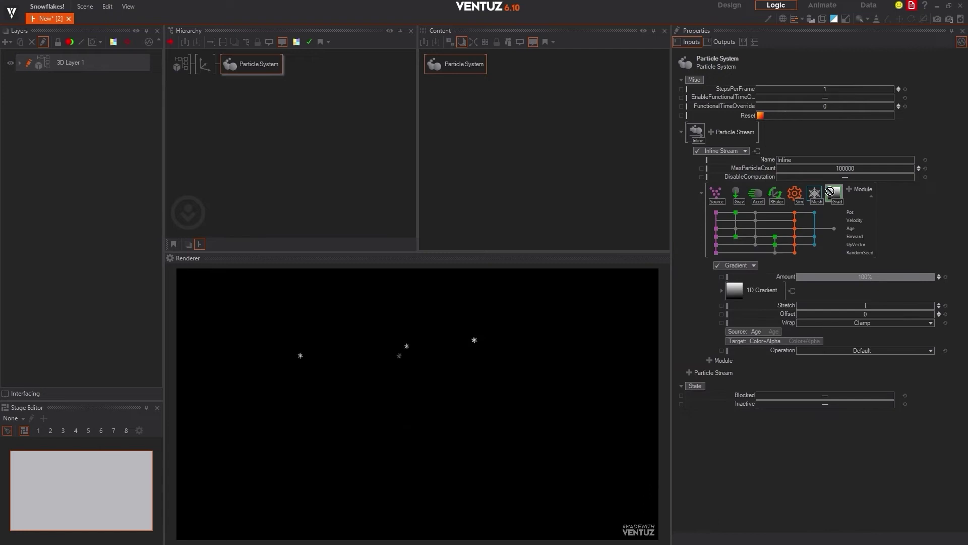
drag(836, 193, 826, 199)
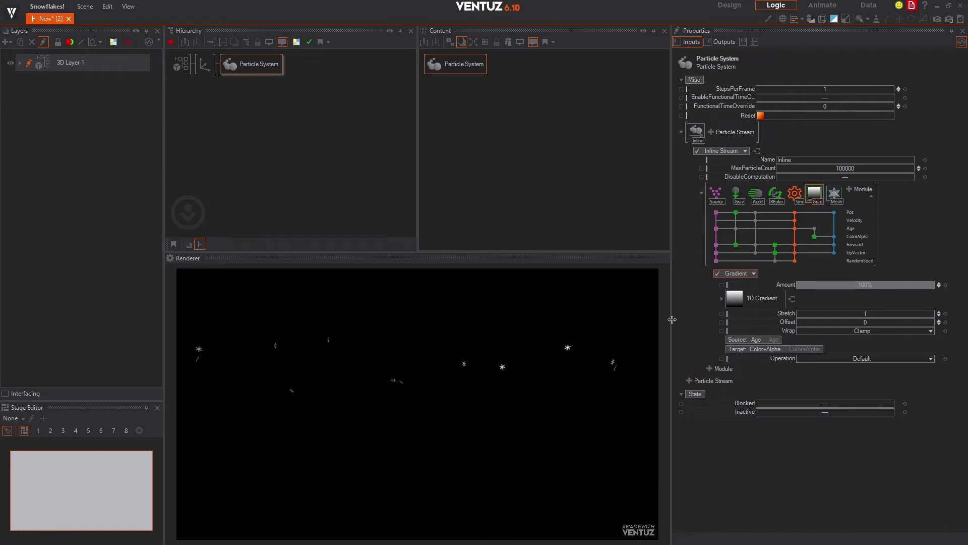
- Apply the light-blue preset to the Gradient module's 1D Gradient
click(782, 299)
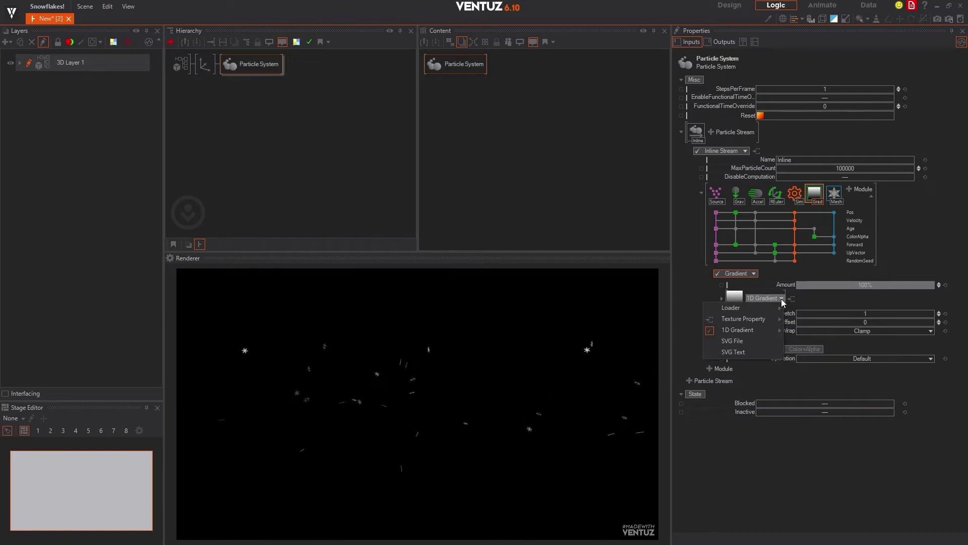
mouse_move(766, 326)
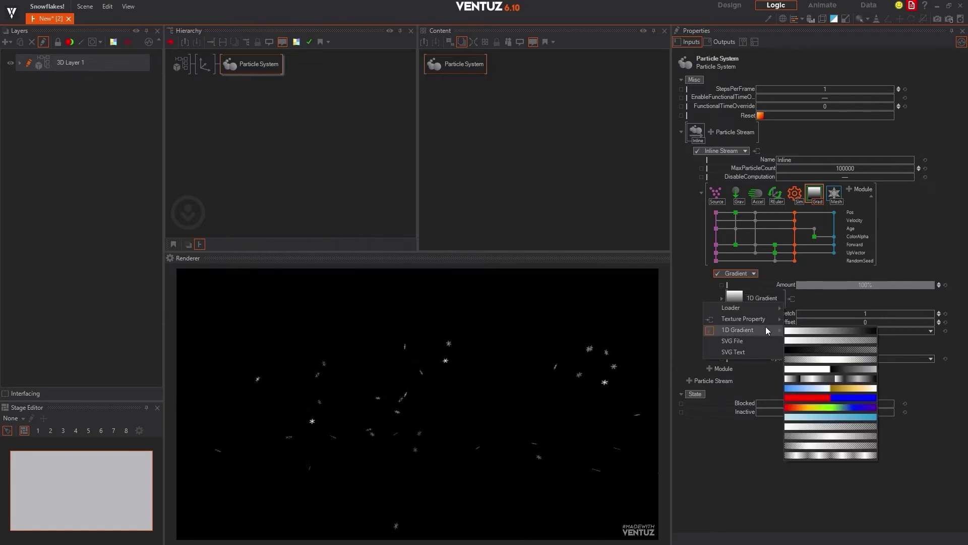
click(825, 419)
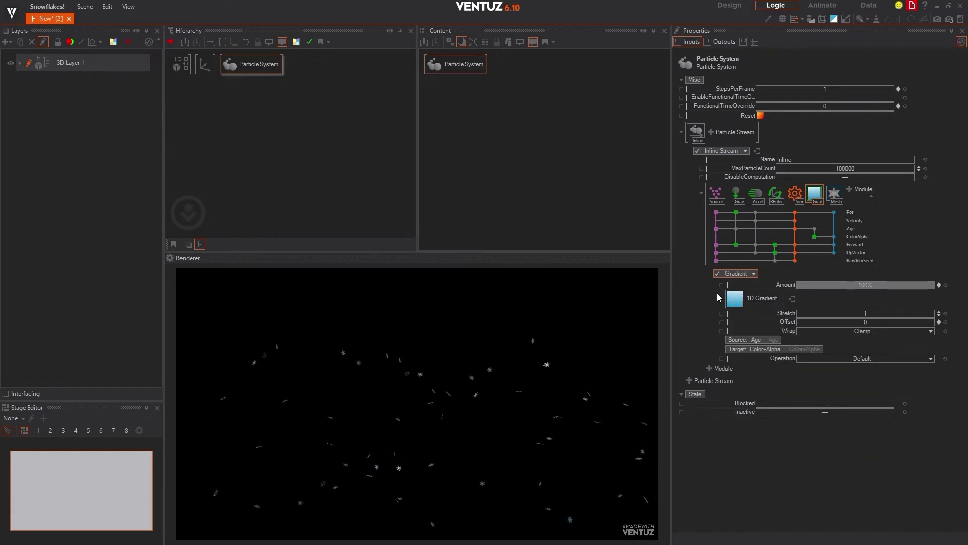
click(781, 298)
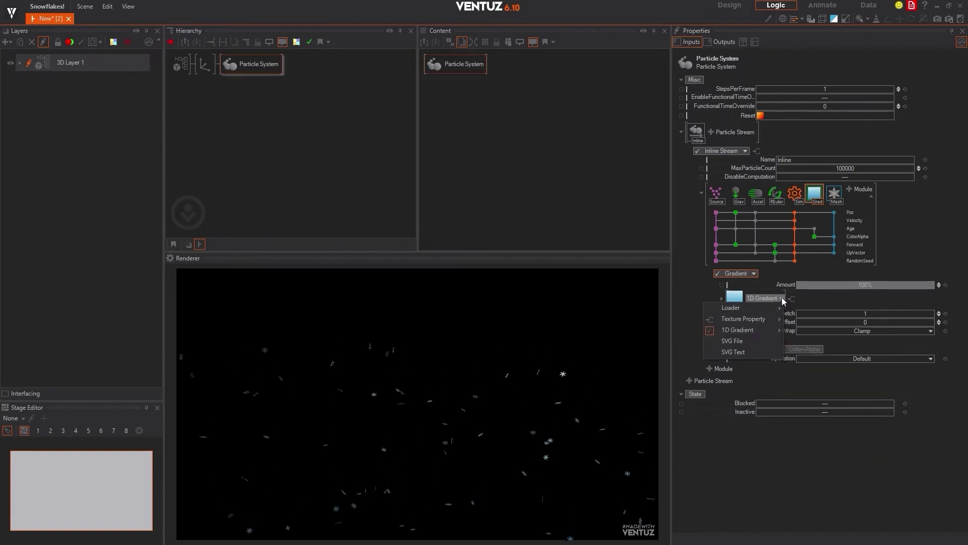
click(841, 304)
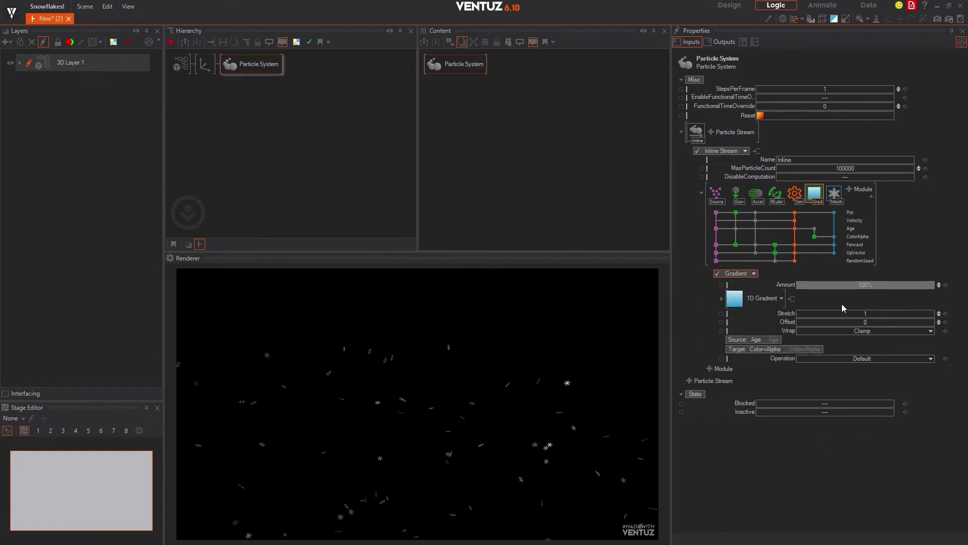
- Shift the gradient's left colour stop to 24 in the colour editor
click(721, 299)
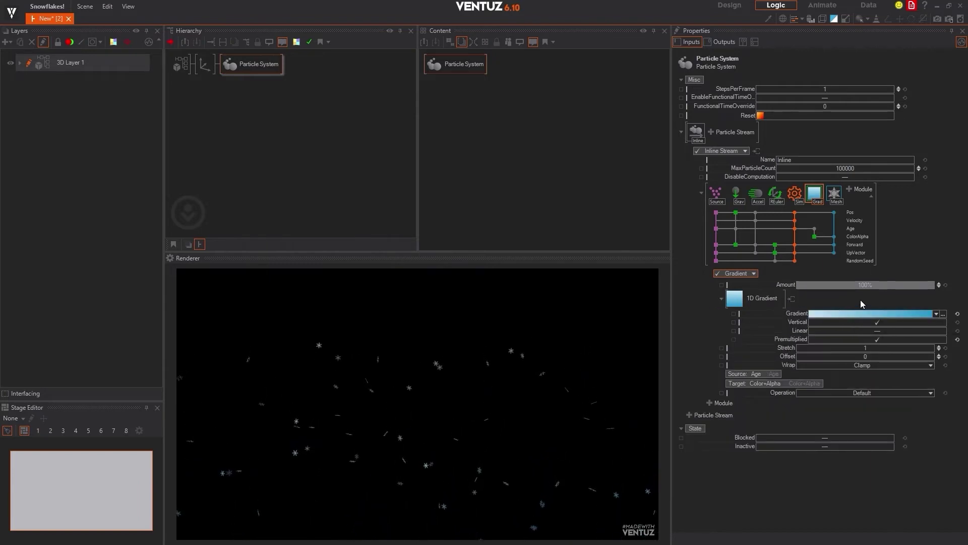
click(721, 299)
click(721, 299)
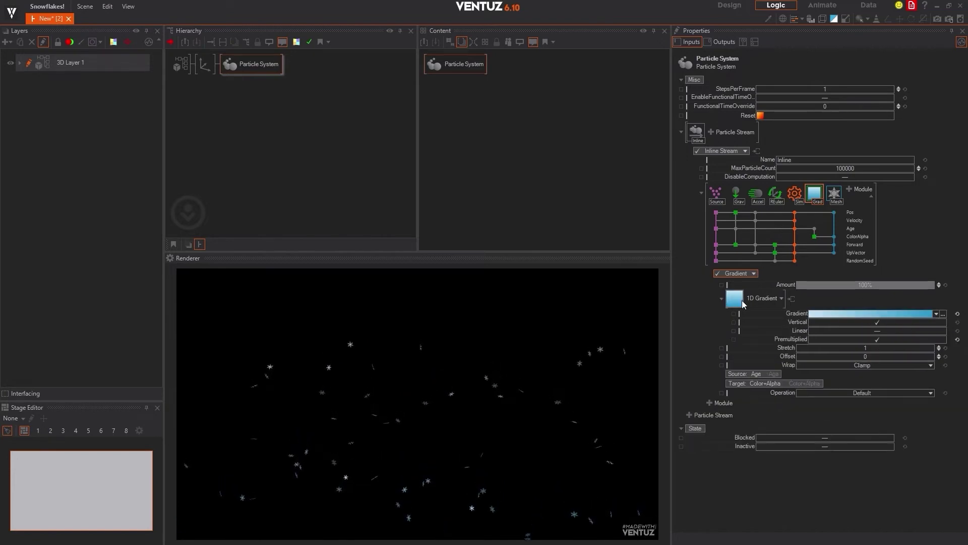
click(944, 314)
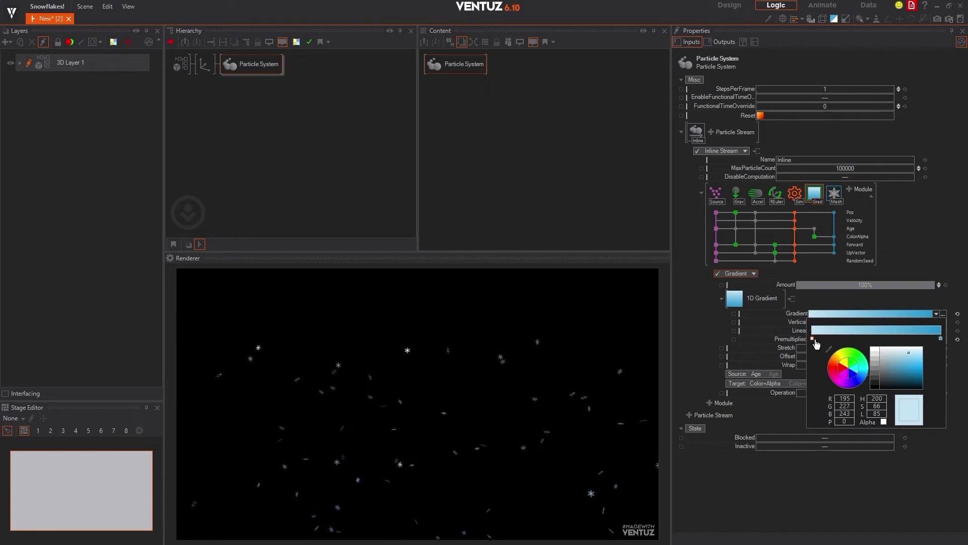
drag(813, 338, 921, 346)
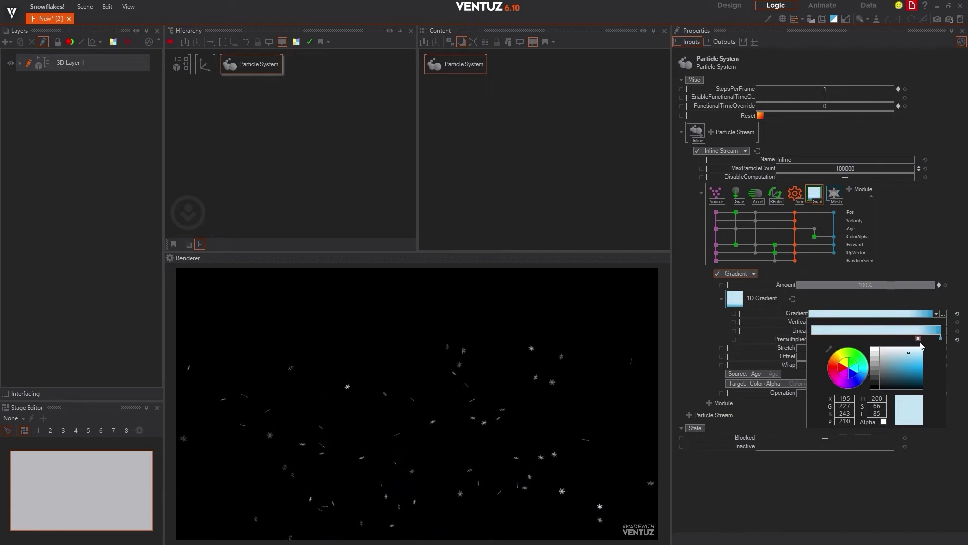
click(886, 481)
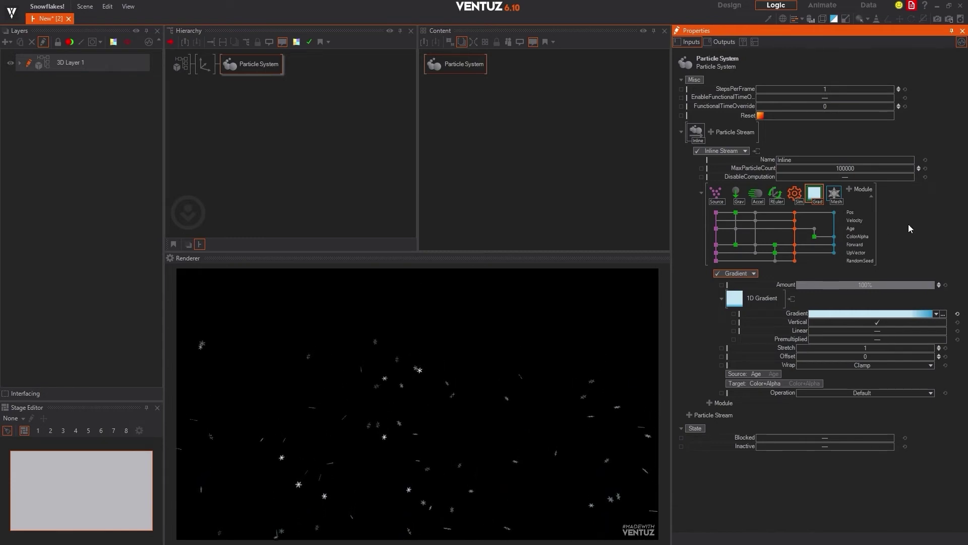
- Add a second Gradient modifier to the particle stream
click(848, 190)
click(948, 238)
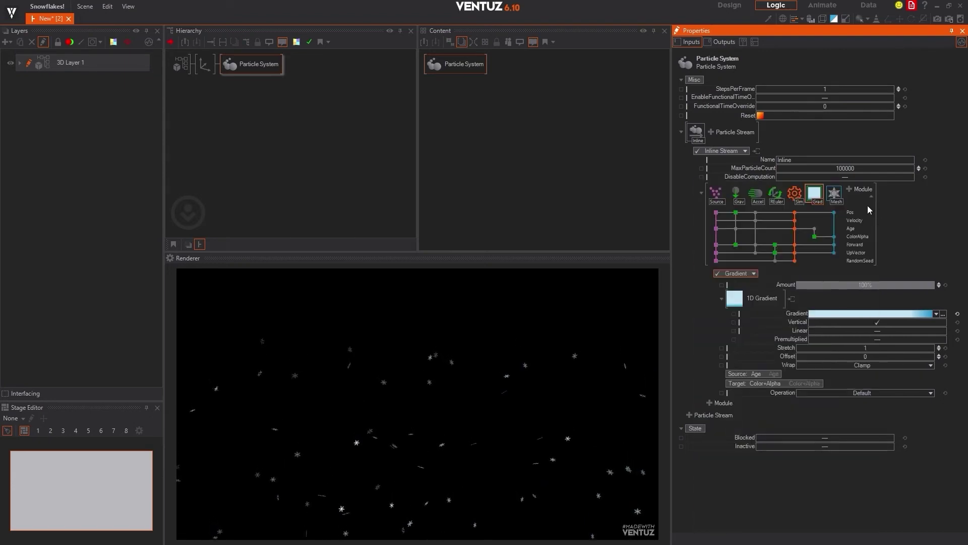
click(852, 189)
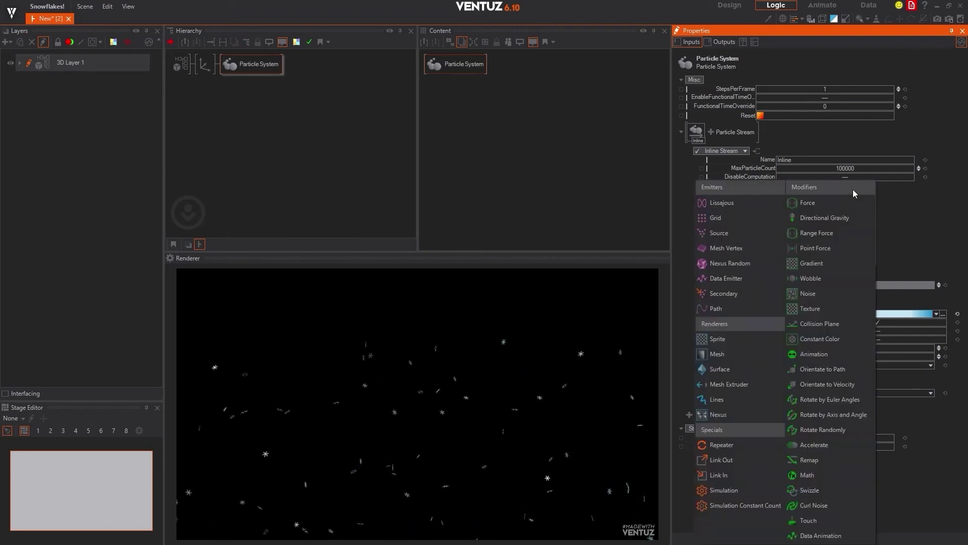
click(818, 264)
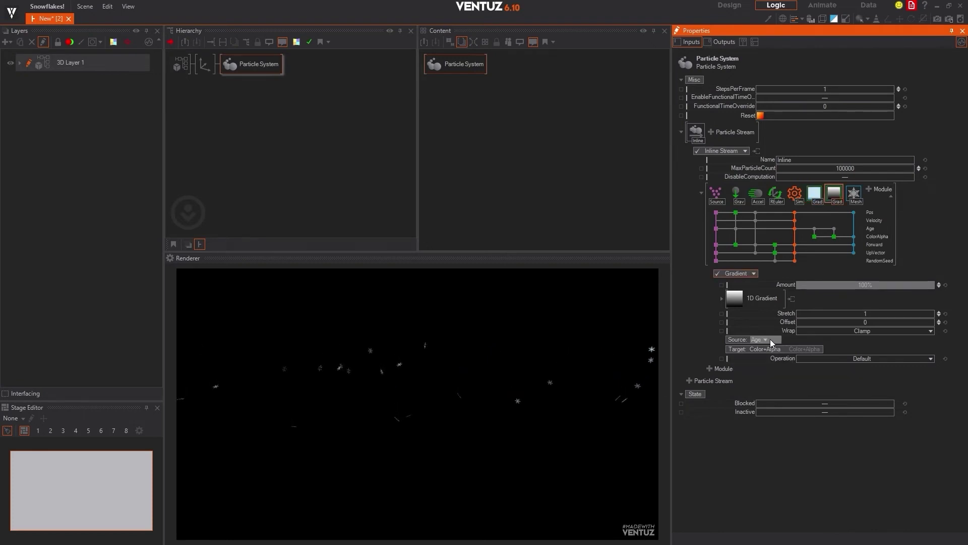
- Move the new gradient's stop to 89 and set its Target to Size
click(722, 300)
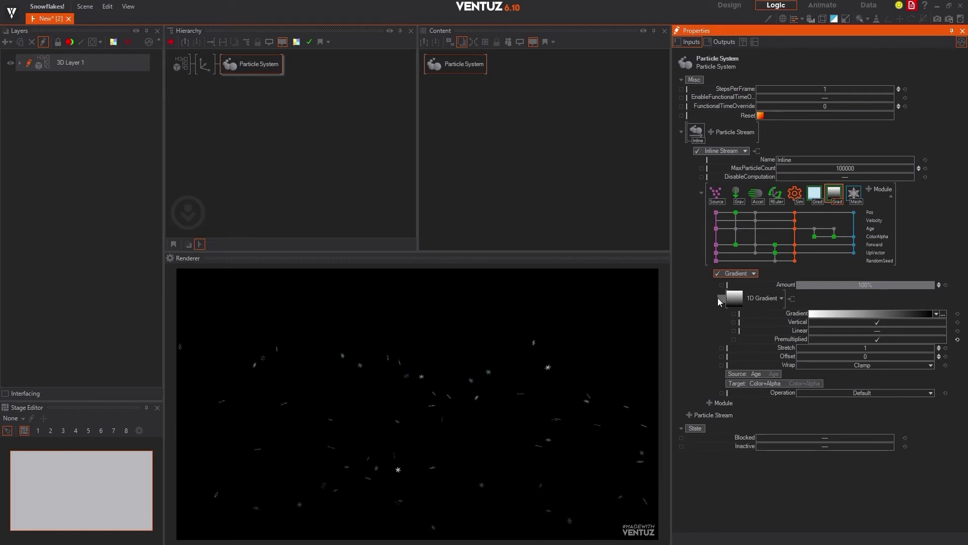
click(944, 315)
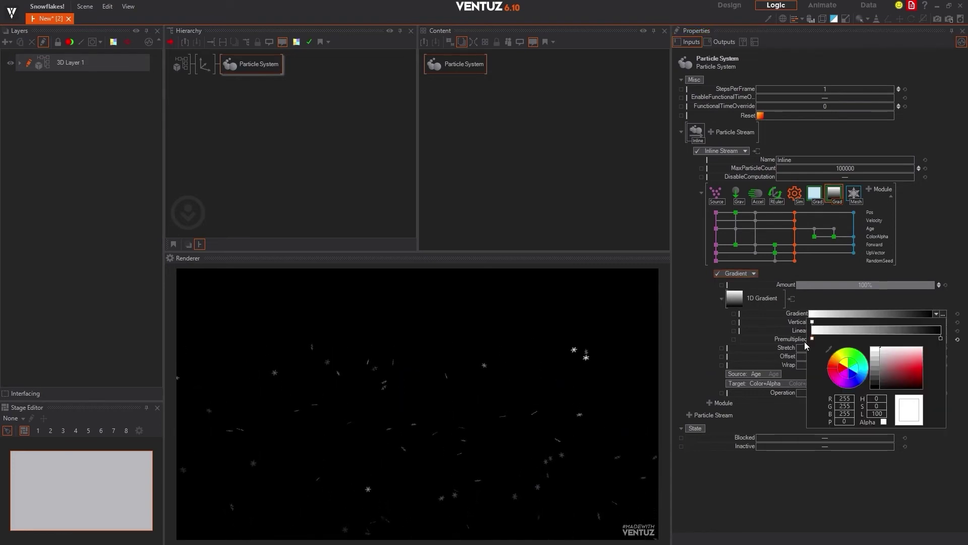
drag(827, 338, 858, 337)
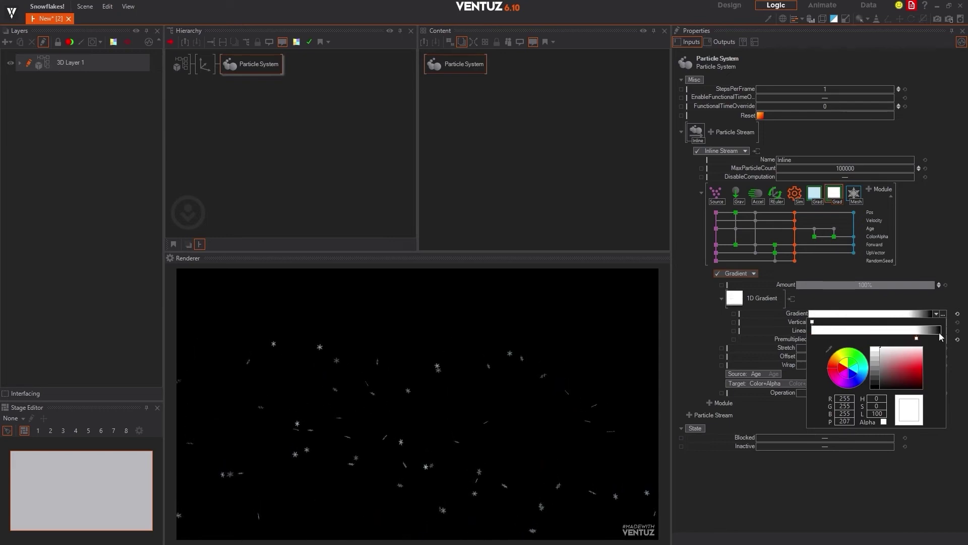
click(937, 296)
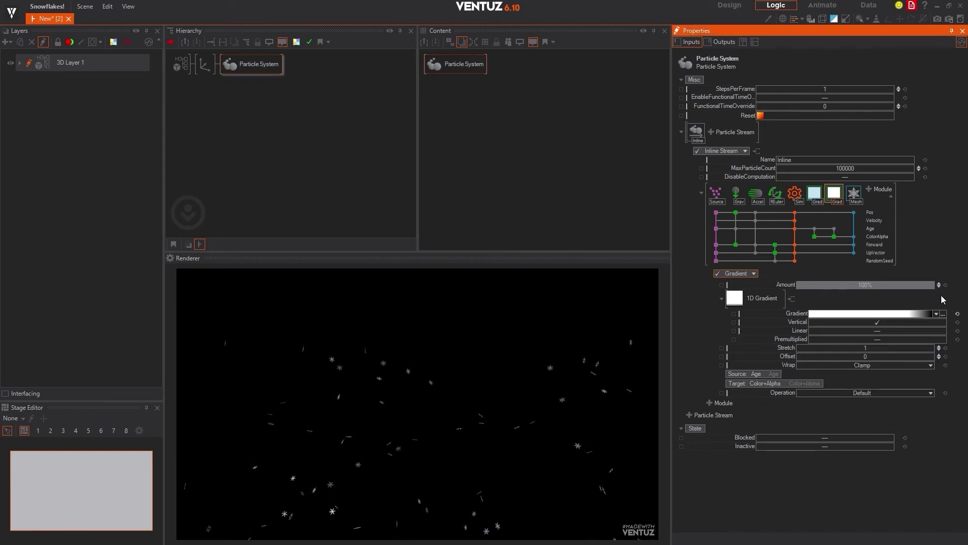
click(782, 383)
click(753, 438)
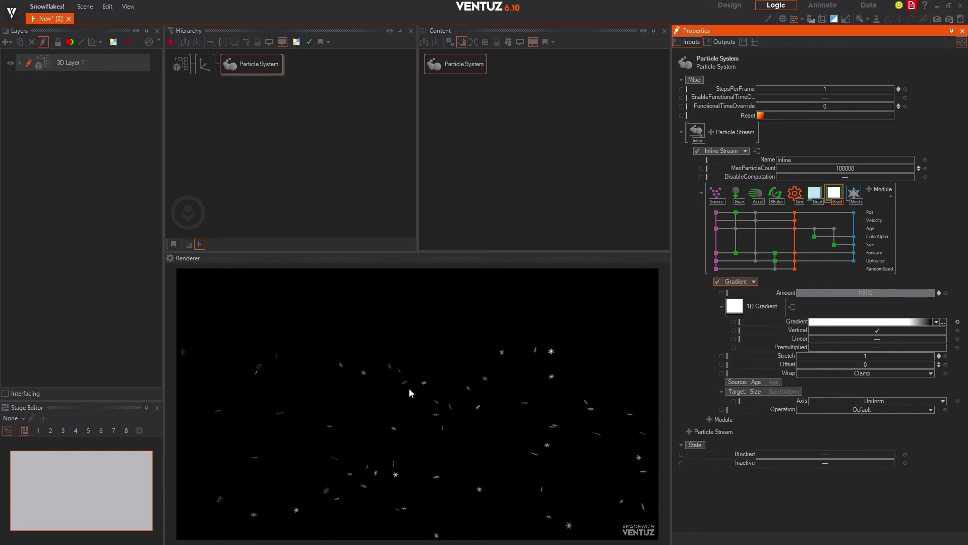
- Add a Noise modifier targeting Position and lower its Amount to 25%
click(756, 194)
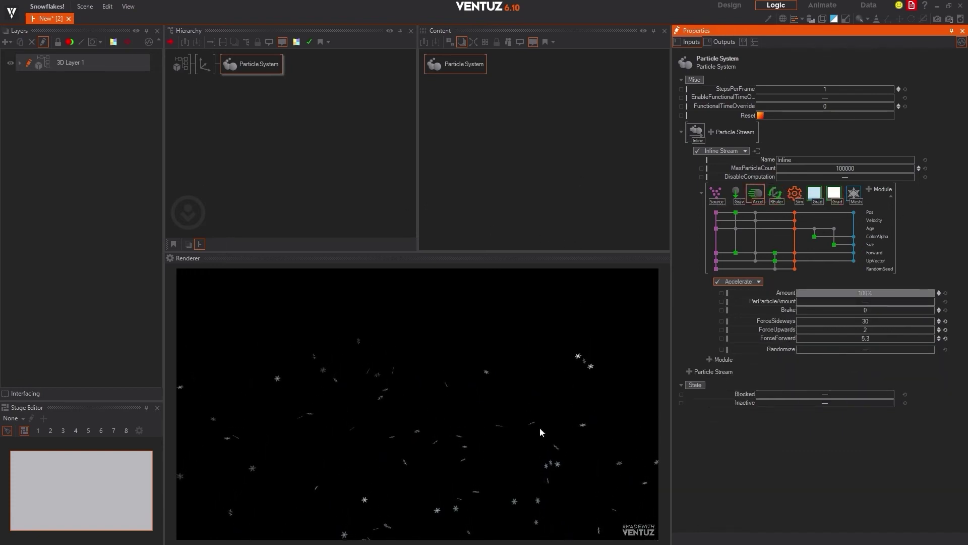
click(869, 190)
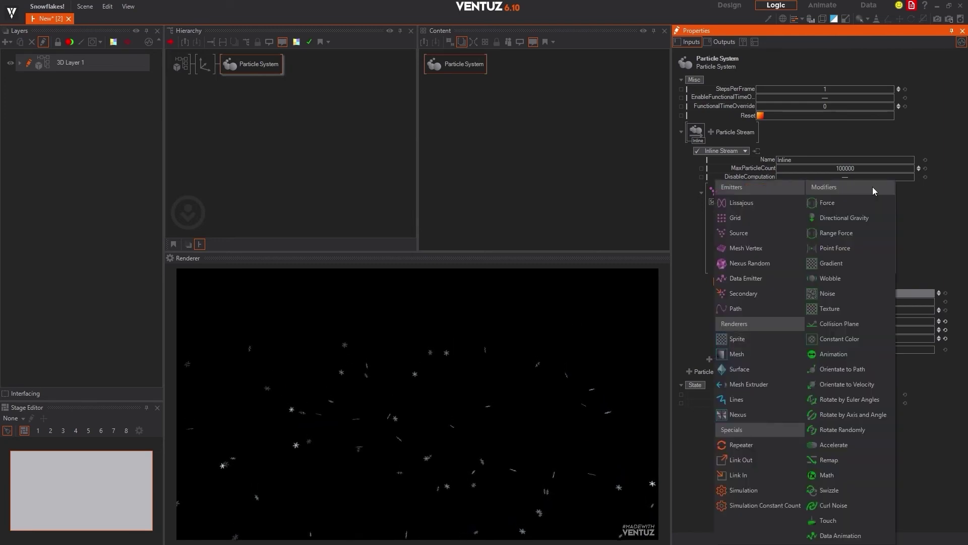
click(832, 298)
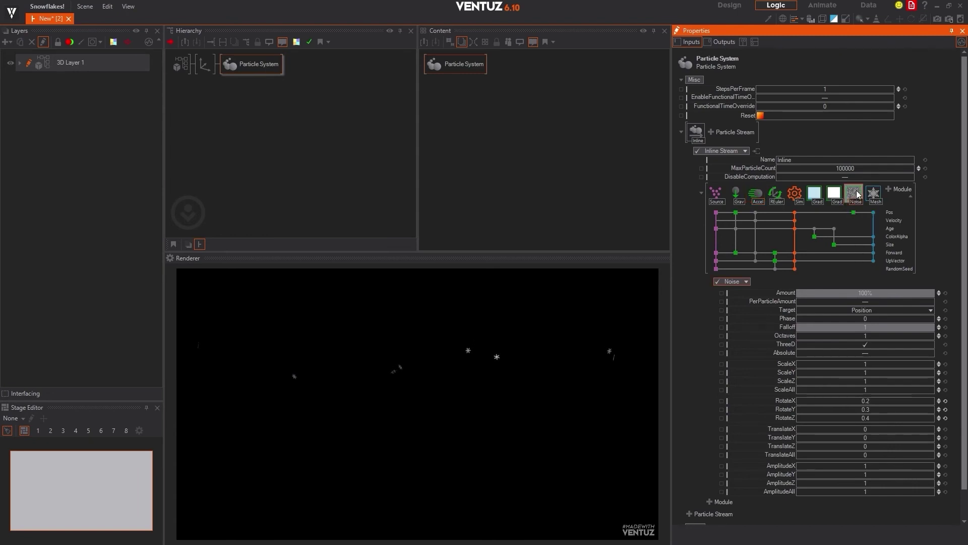
double_click(870, 294)
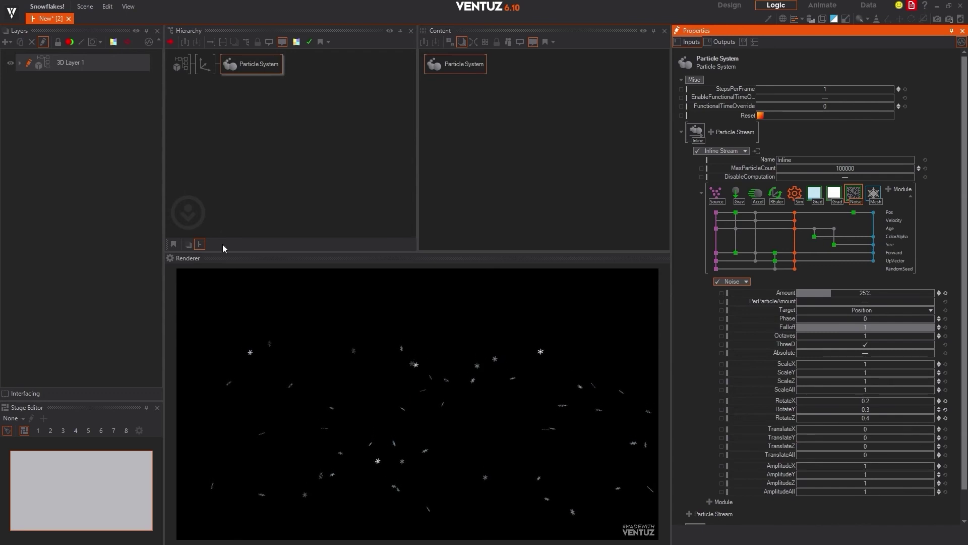
click(374, 465)
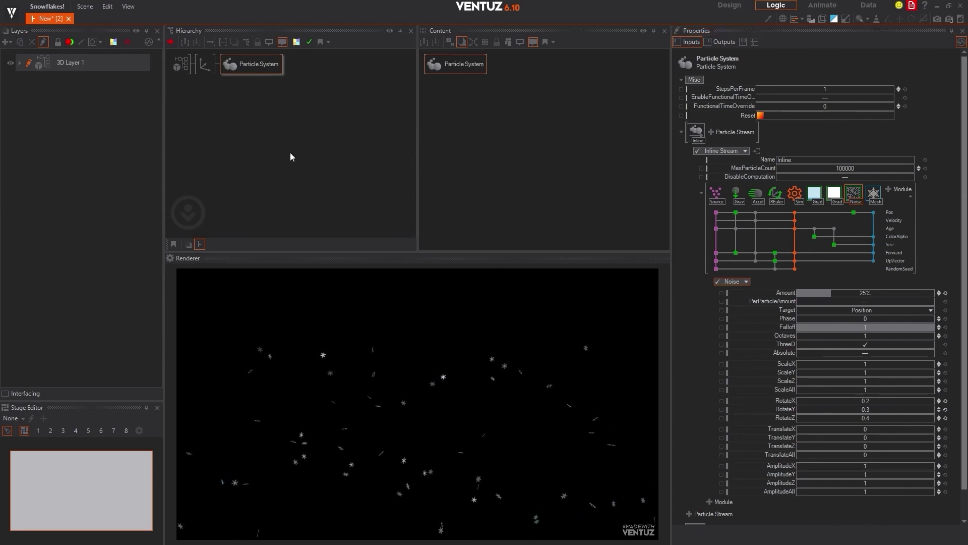
- Raise the Axis node to Position Y 5.1, then reselect the Particle System
click(205, 65)
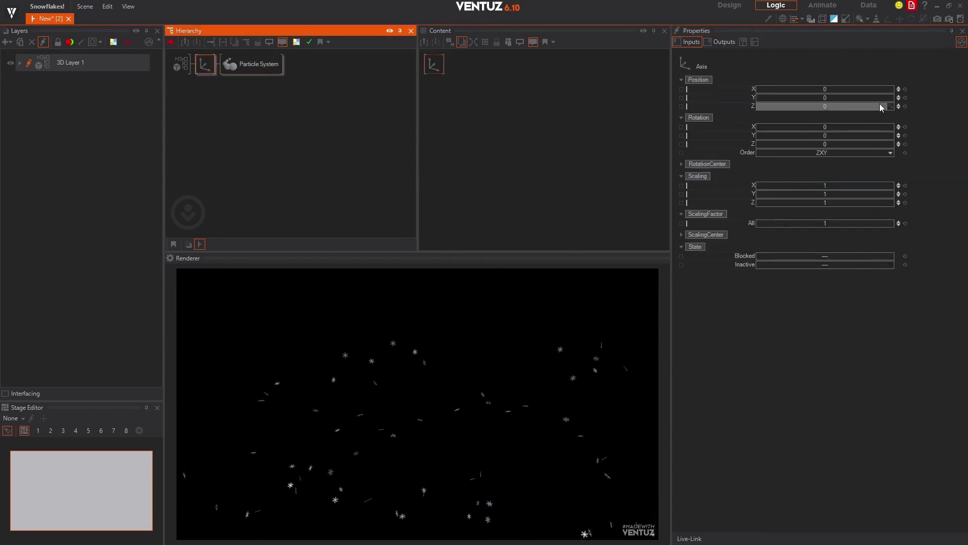
drag(822, 97, 836, 97)
click(206, 64)
click(205, 65)
click(254, 64)
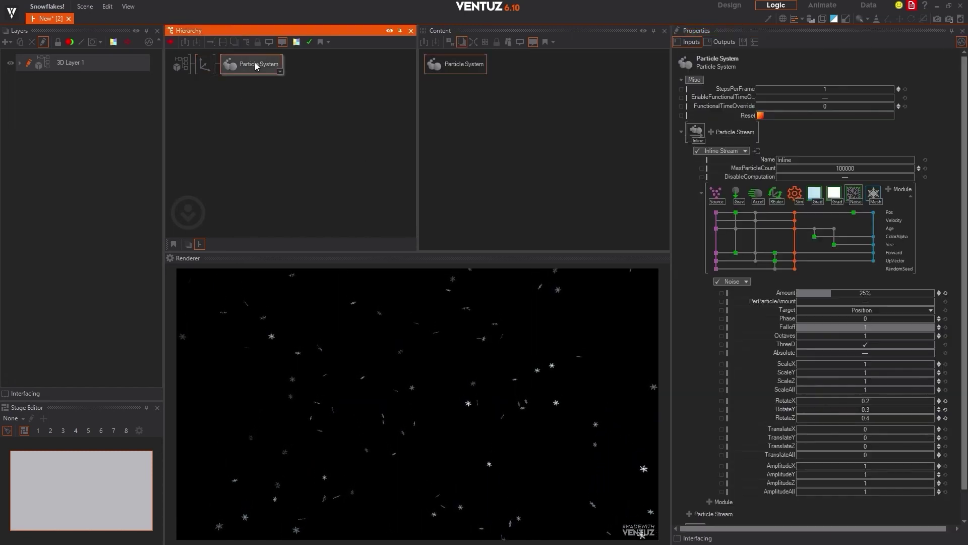
click(927, 201)
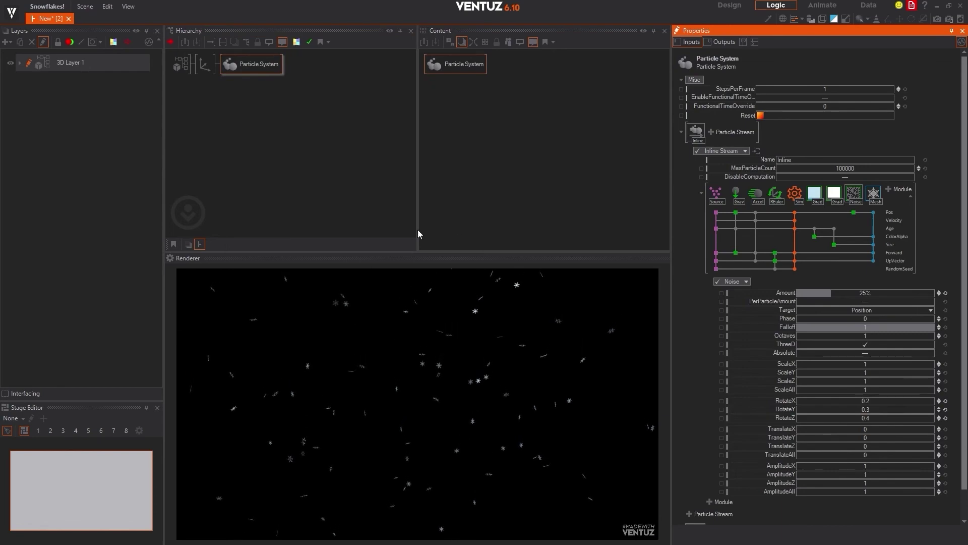
- Add a second Mesh renderer loading flake2, manual transform, X 3, tilted about 118° on X
click(875, 193)
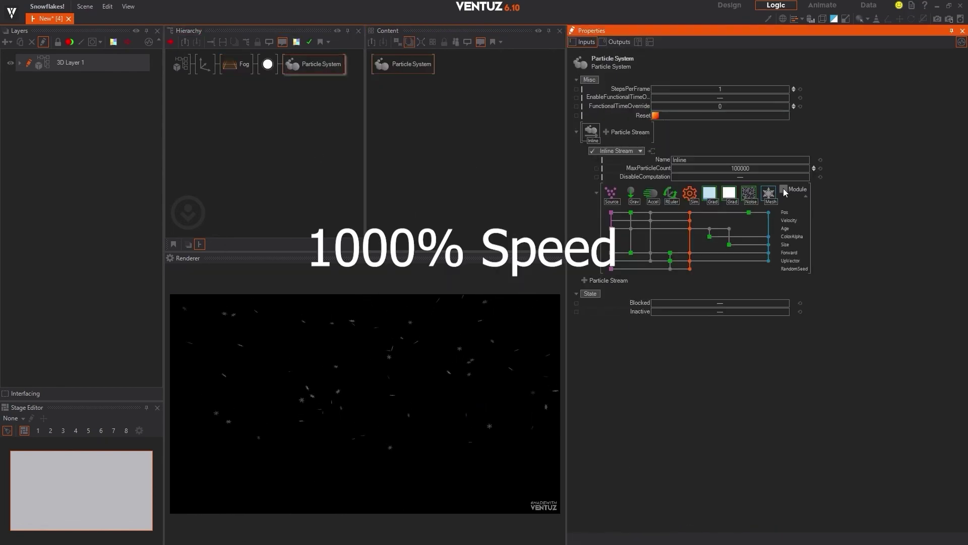
click(784, 191)
click(630, 298)
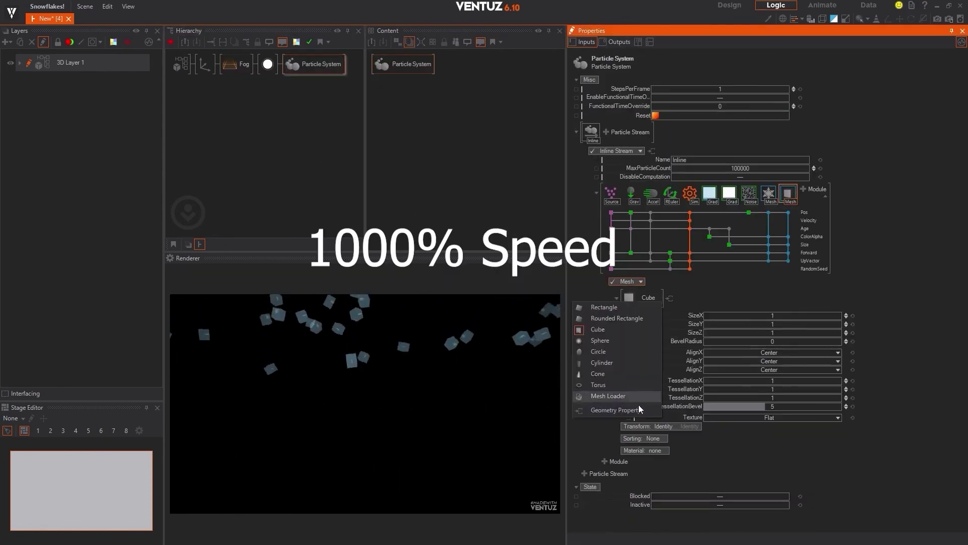
click(638, 399)
click(839, 324)
double_click(696, 323)
click(650, 332)
click(641, 353)
text(3)
drag(778, 368, 799, 352)
- Add a third Mesh renderer loading flake3 at X 2.4, Y/Z 4.4, rotated, scaled to 22.5
click(810, 189)
click(637, 298)
click(638, 399)
click(838, 325)
click(334, 192)
click(812, 449)
click(650, 333)
drag(762, 359, 794, 378)
drag(776, 385, 783, 386)
drag(777, 420, 812, 420)
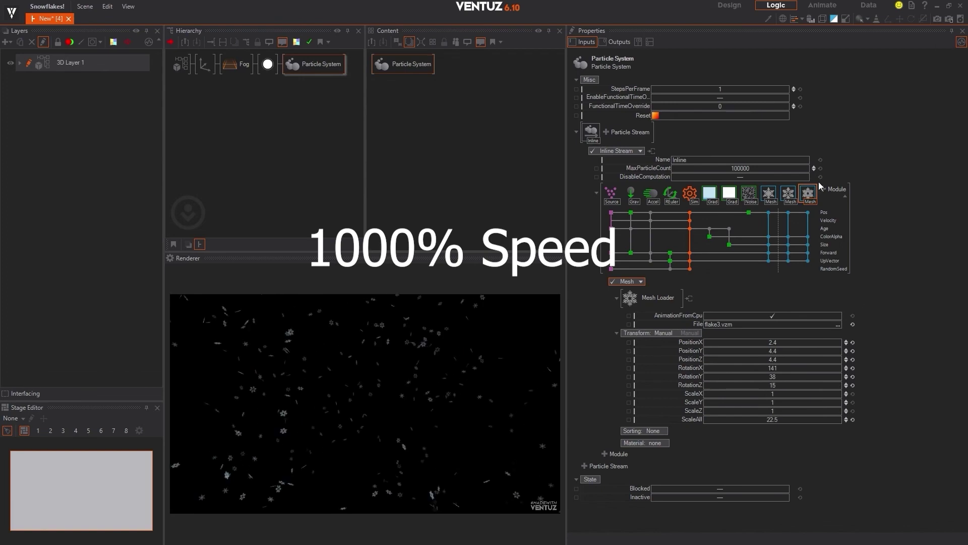
- Add a fourth Mesh renderer loading flake4, offset 1.7 in Y and 4.3 in Z, rotated and enlarged
click(826, 189)
click(643, 299)
click(625, 397)
click(838, 325)
click(813, 449)
click(650, 333)
drag(784, 351, 792, 351)
drag(764, 359, 795, 376)
drag(777, 385, 787, 385)
drag(777, 419, 812, 419)
- Add a fifth Mesh renderer loading flake5 at X -0.5, Y 1.7, Z 1, rotated 26, -3, 16
click(848, 189)
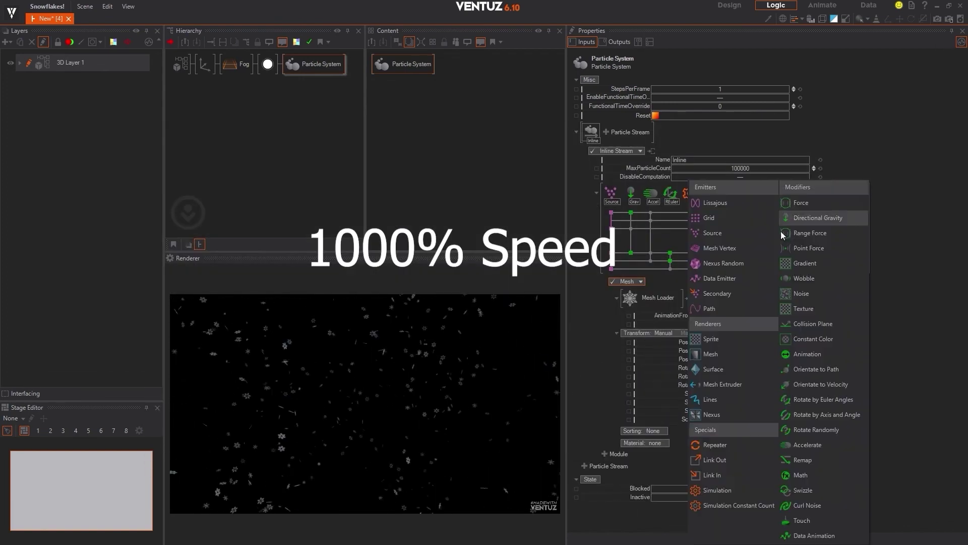
click(710, 354)
click(643, 299)
click(625, 397)
click(838, 324)
click(676, 333)
drag(779, 343, 788, 351)
mouse_move(773, 360)
mouse_down()
mouse_move(791, 368)
mouse_move(781, 376)
mouse_up()
drag(777, 385, 785, 385)
- Add a sixth Mesh renderer loading flake6 with its own manual transform
click(872, 189)
click(731, 354)
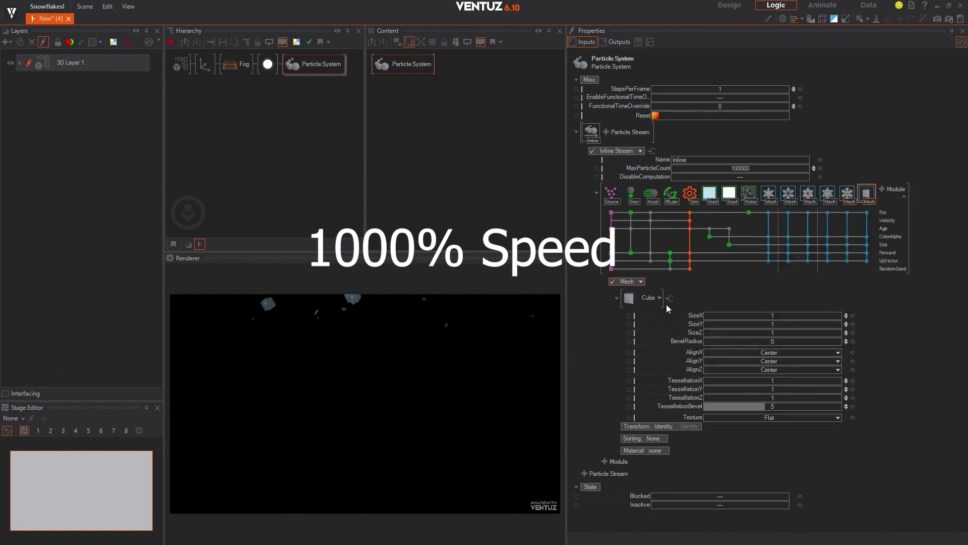
click(651, 298)
click(626, 397)
click(838, 324)
click(671, 334)
click(632, 353)
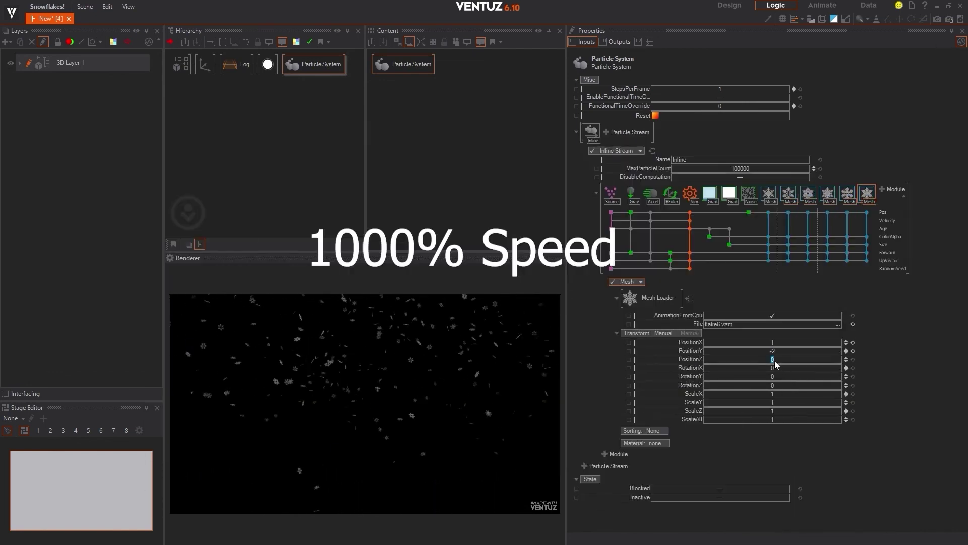
- Add a seventh Mesh renderer loading flake7, shifted to X 0.9, Y -0.7
click(887, 189)
click(750, 354)
click(651, 299)
click(626, 397)
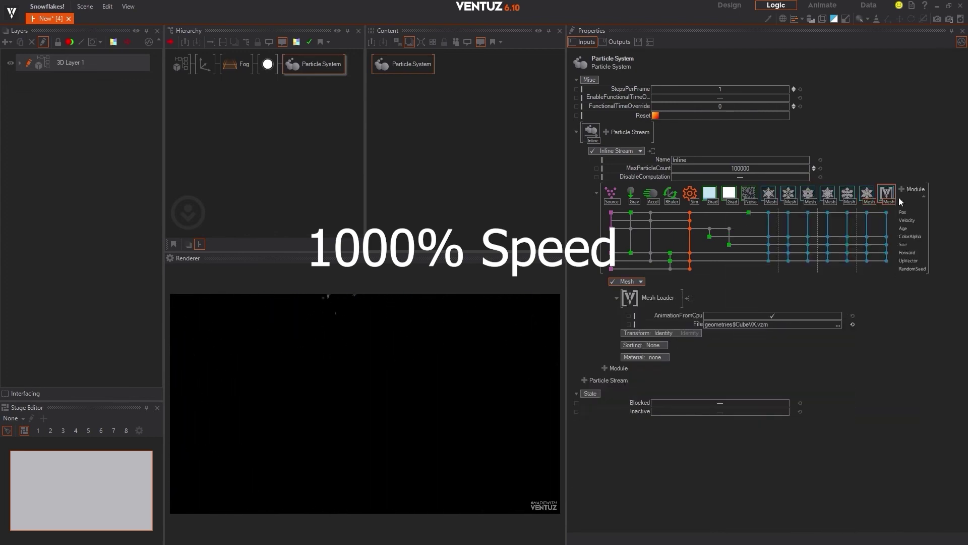
click(838, 325)
click(671, 334)
click(633, 376)
drag(773, 352, 777, 361)
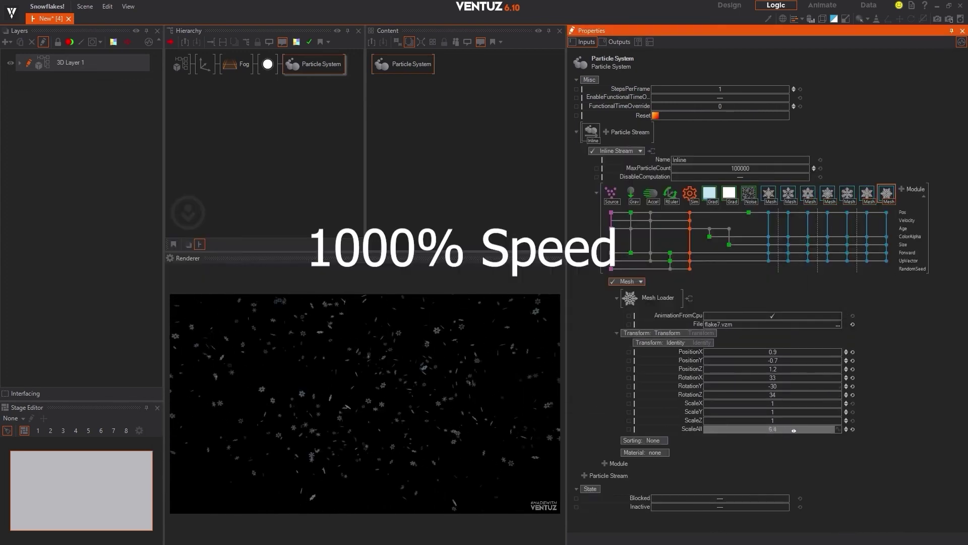
- Add an eighth Mesh renderer with a loaded mesh and manual X, Y, Z position
click(906, 189)
click(770, 354)
click(651, 298)
click(629, 396)
click(839, 324)
click(671, 333)
click(634, 376)
- Rotate the eighth flake 25 and 15 degrees, set its scale, and load flake8
click(773, 352)
click(781, 378)
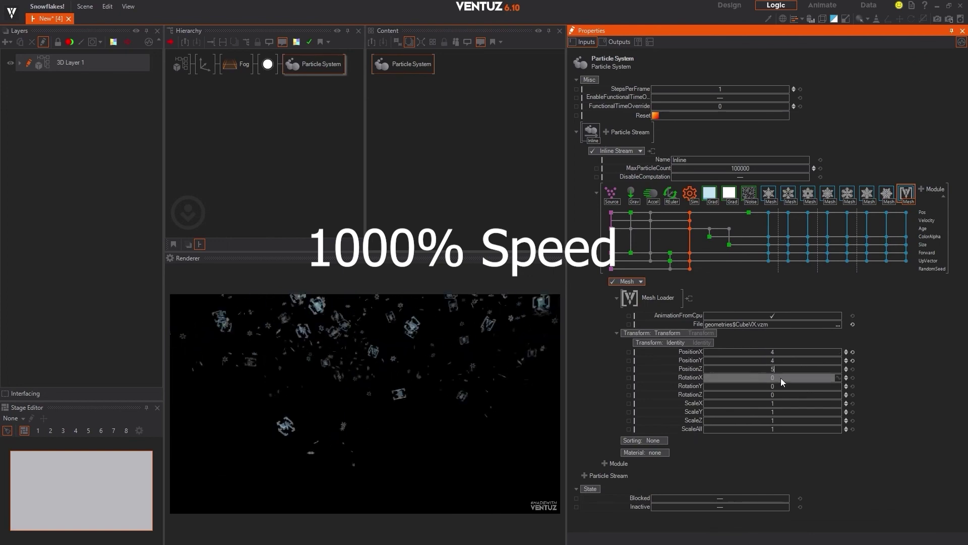
text(25)
click(787, 428)
text(15)
click(838, 325)
click(601, 192)
click(813, 448)
click(435, 205)
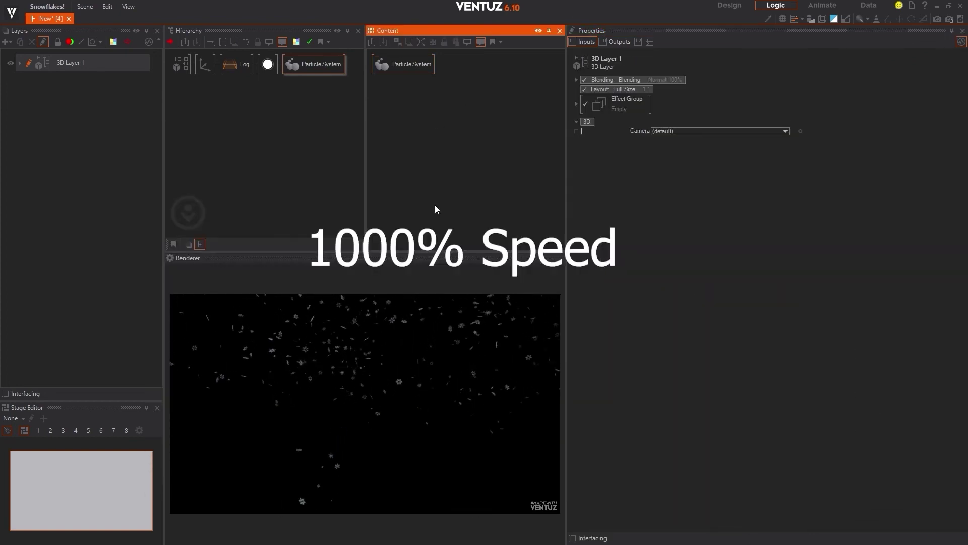
- Reselect the particle system and switch to the Design layout's large render view
click(319, 64)
click(732, 6)
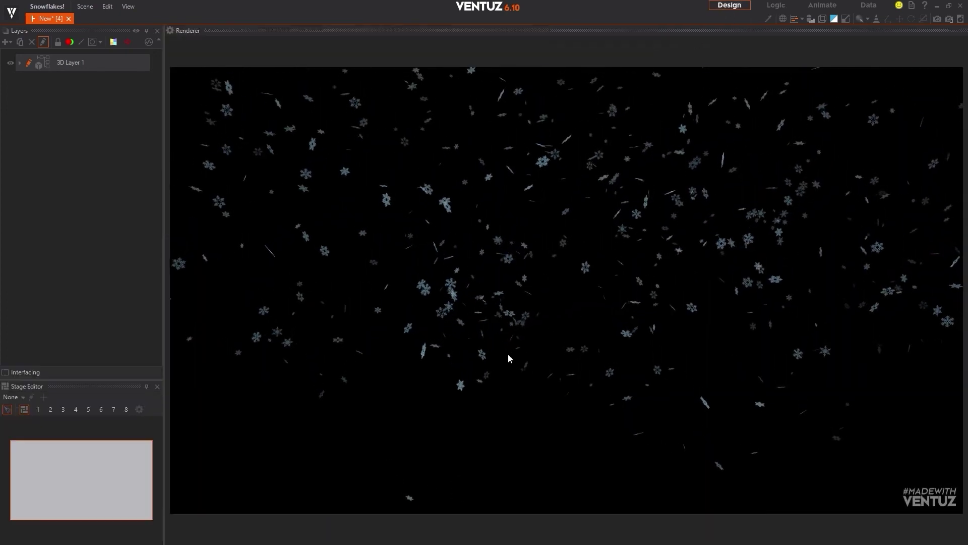